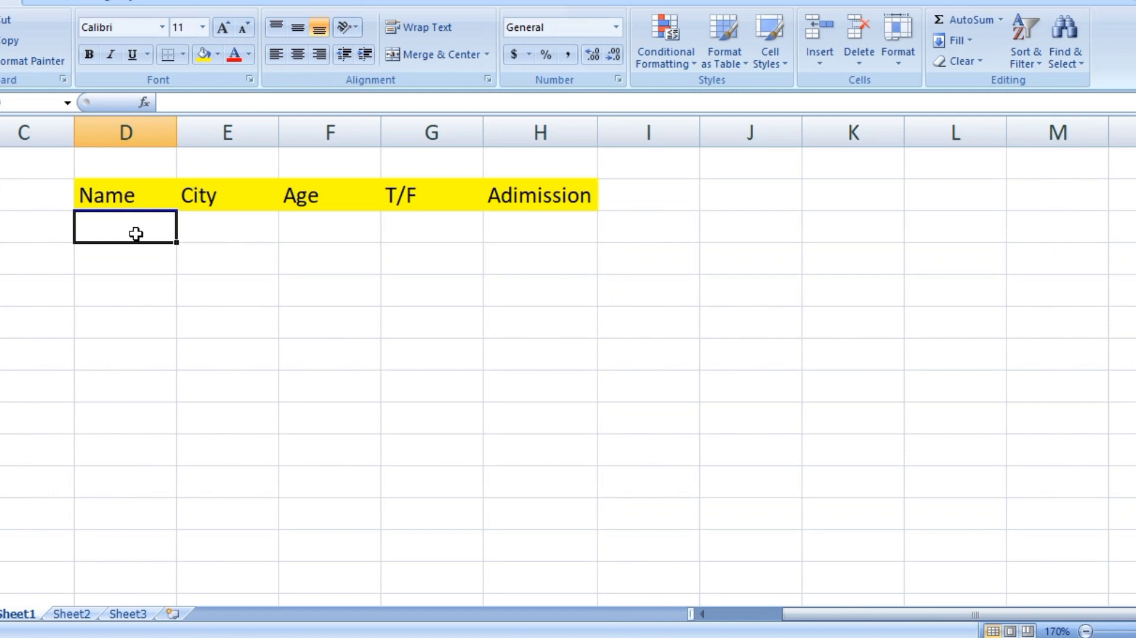
- Fill the first record under the headers with the person's name, the city Islamabad and the age 17
{"action": "type", "text": "T"}
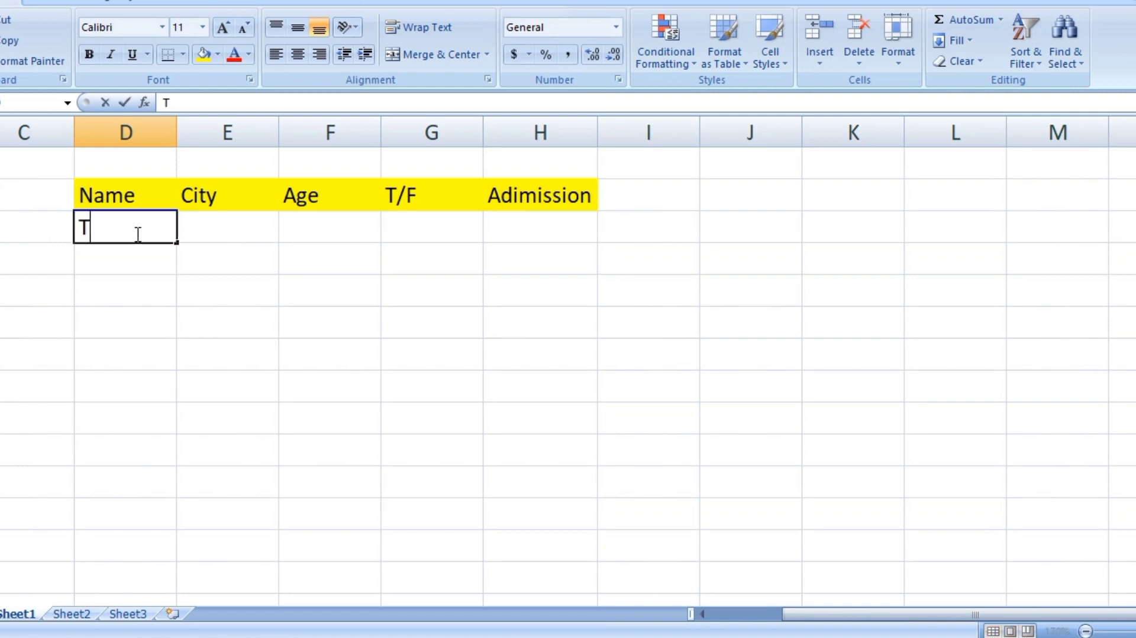
{"action": "type", "text": "aimoor"}
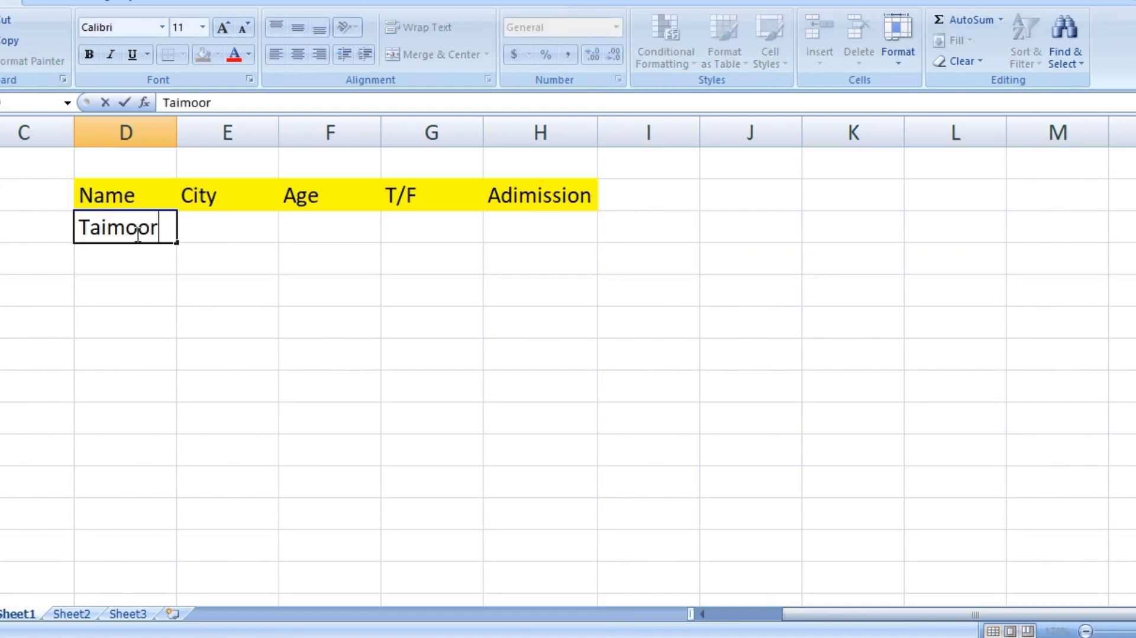
{"action": "key", "text": "Tab"}
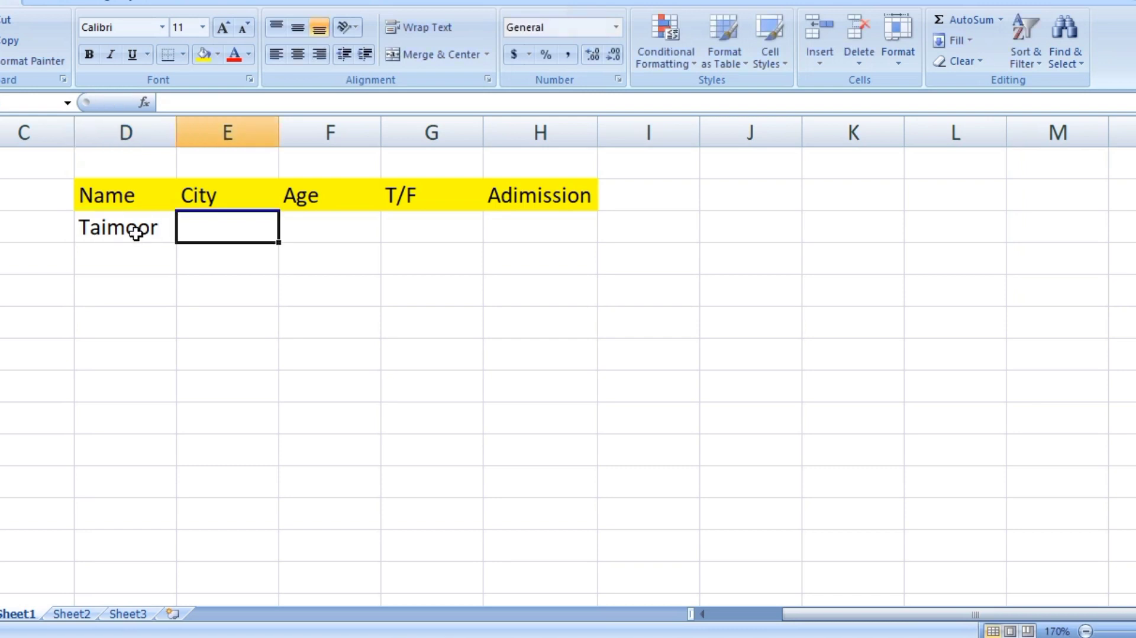
{"action": "type", "text": "Isl"}
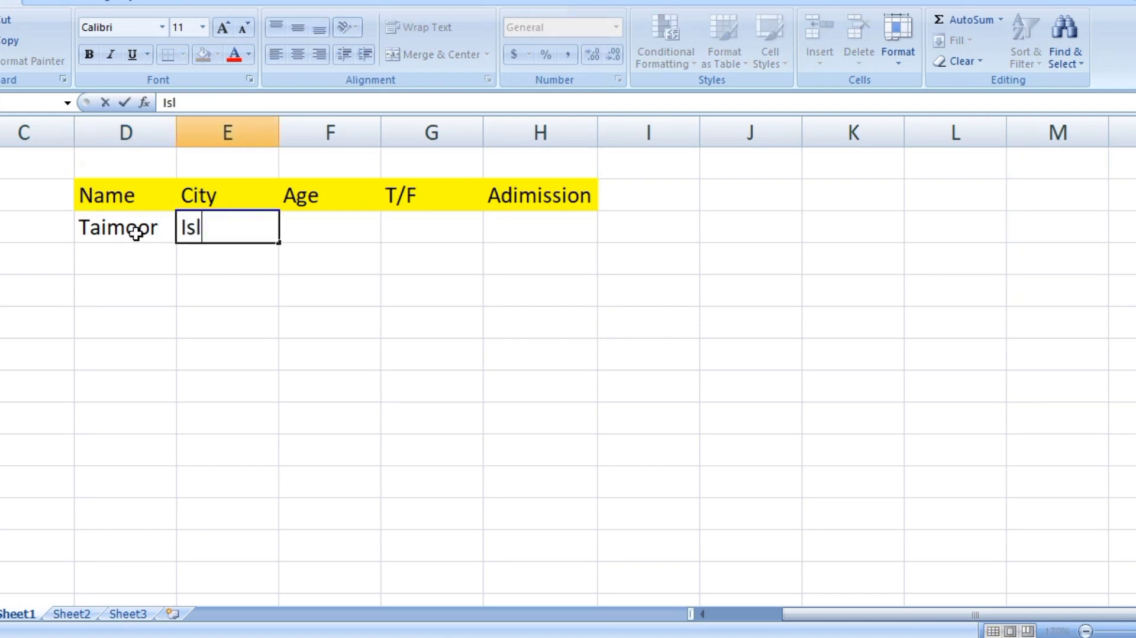
{"action": "type", "text": "ama"}
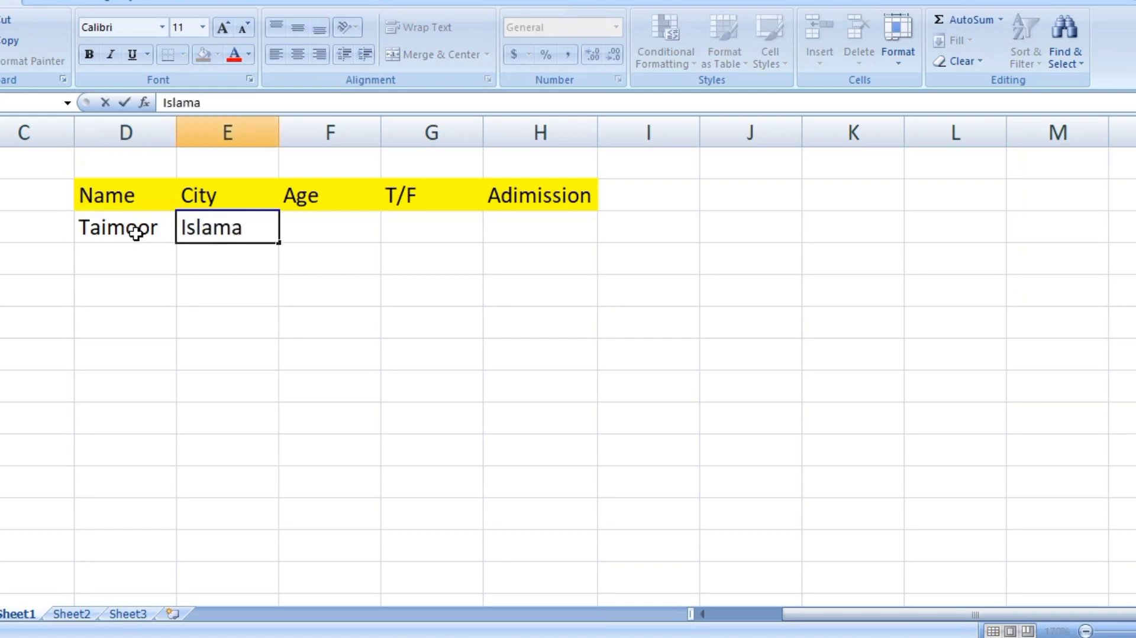
{"action": "type", "text": "bad"}
{"action": "key", "text": "Tab"}
{"action": "type", "text": "17"}
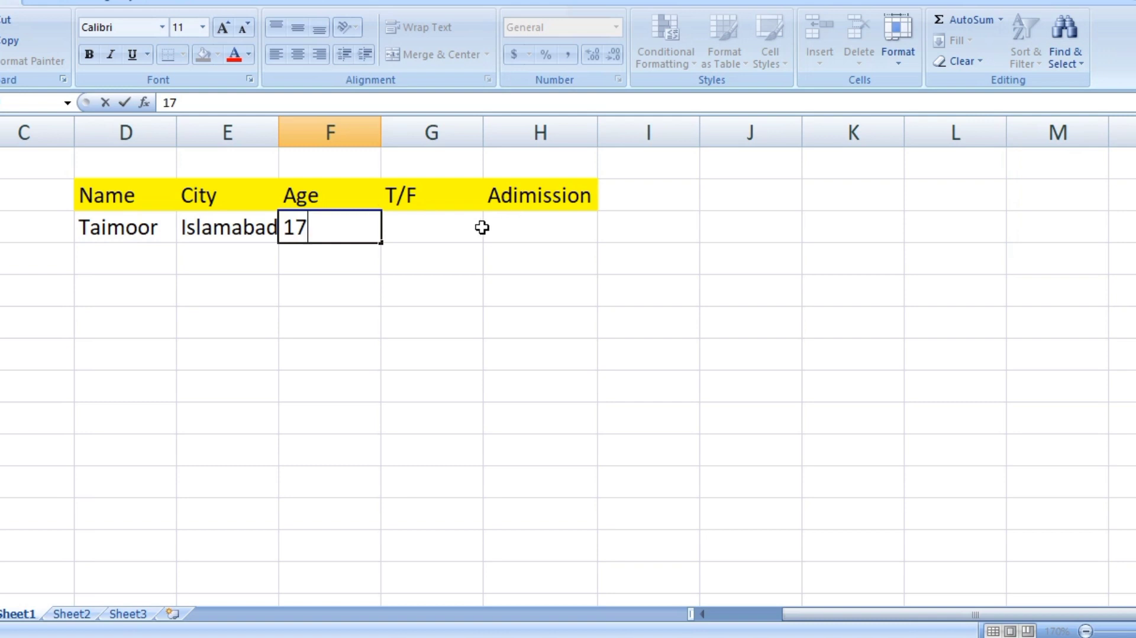
{"action": "key", "text": "Return"}
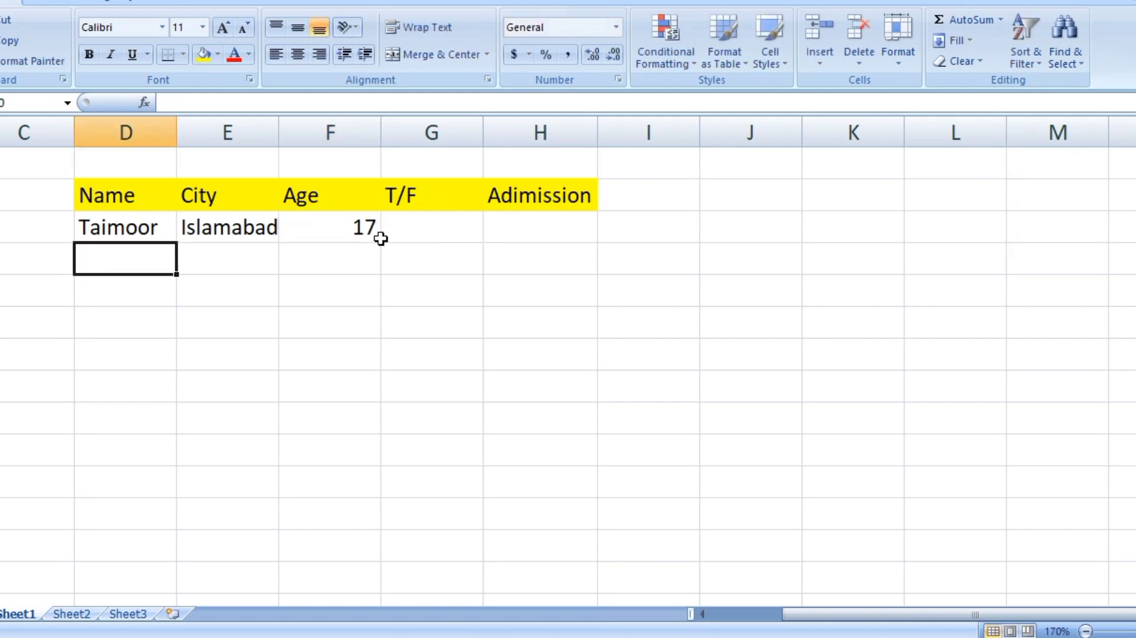
- Add the second record with the name Modern, the city Peshawer and the age 20
{"action": "type", "text": "Modern"}
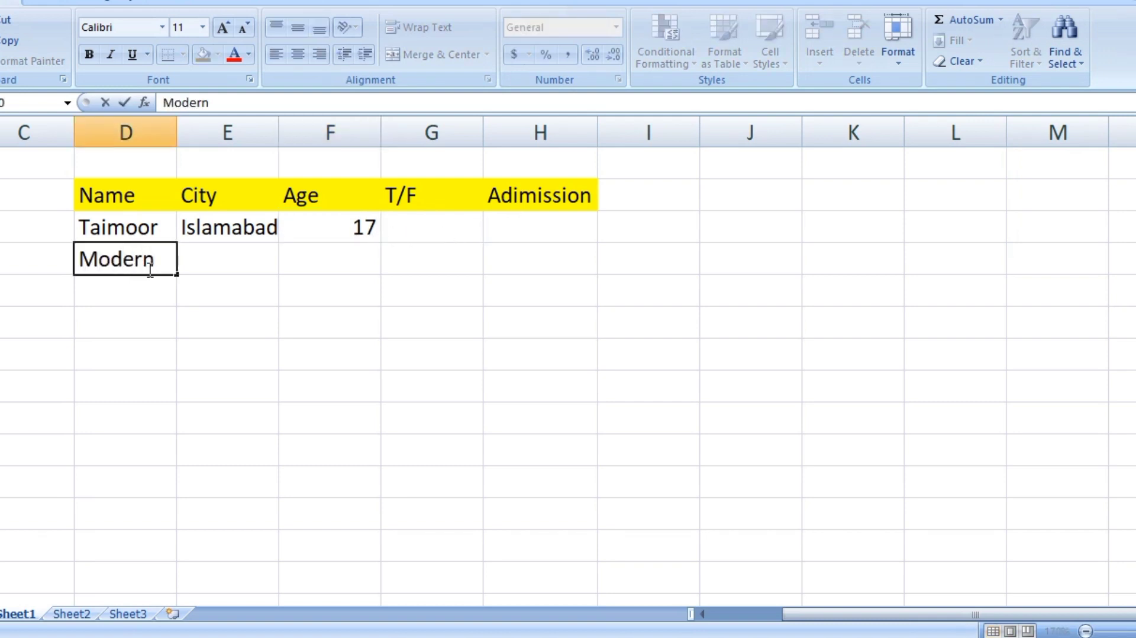
{"action": "key", "text": "Tab"}
{"action": "type", "text": "Pe"}
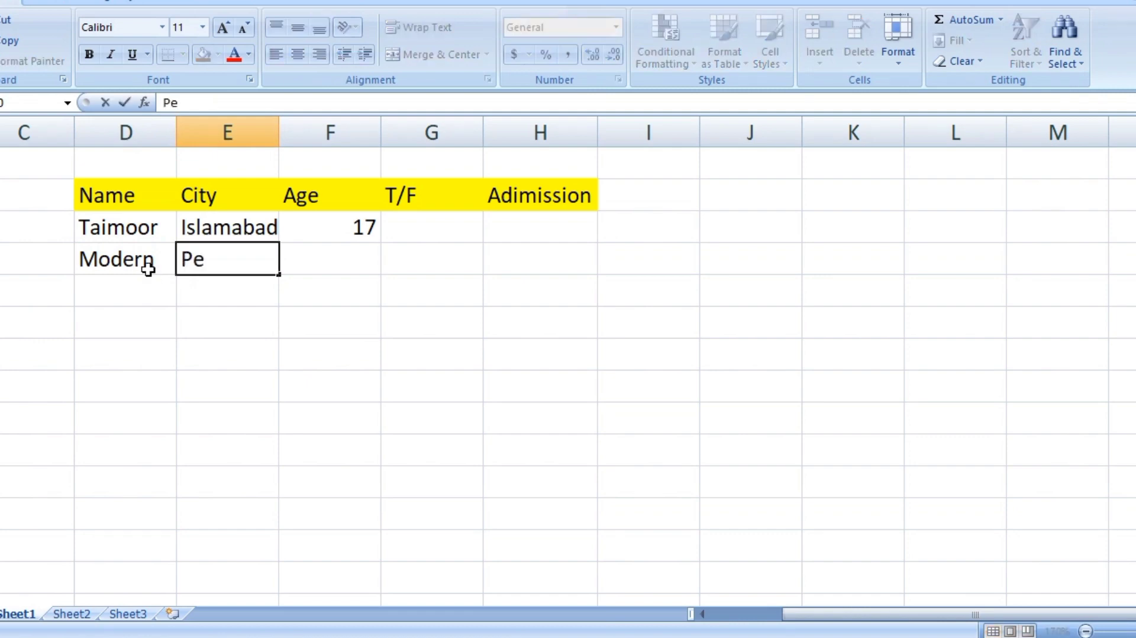
{"action": "type", "text": "shawer"}
{"action": "key", "text": "Return"}
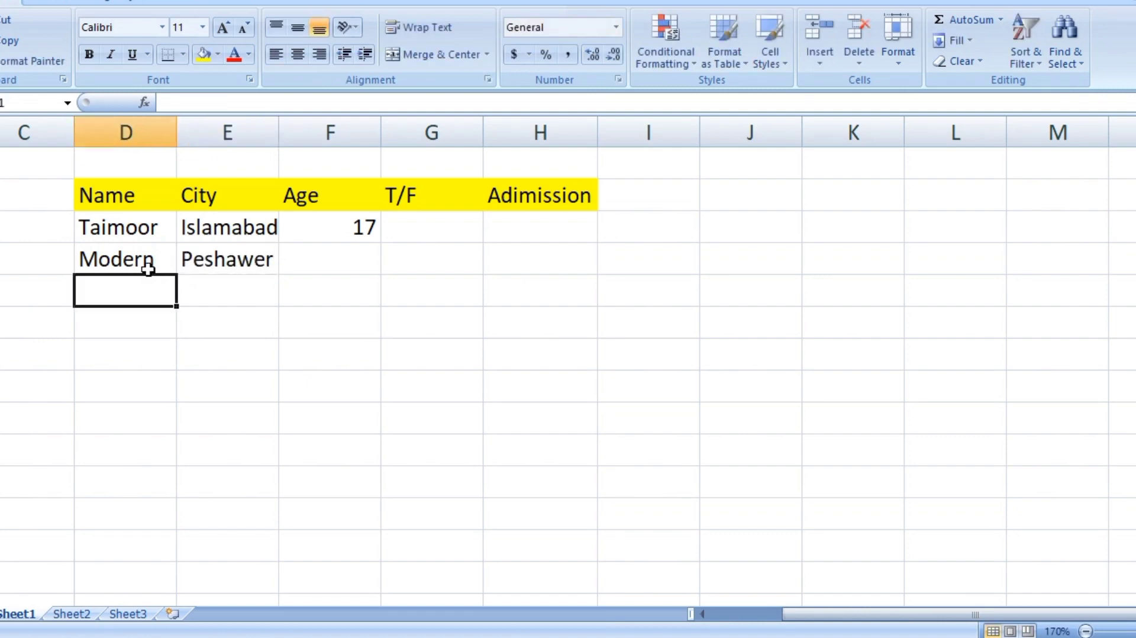
{"action": "left_click", "coordinate": [366, 249]}
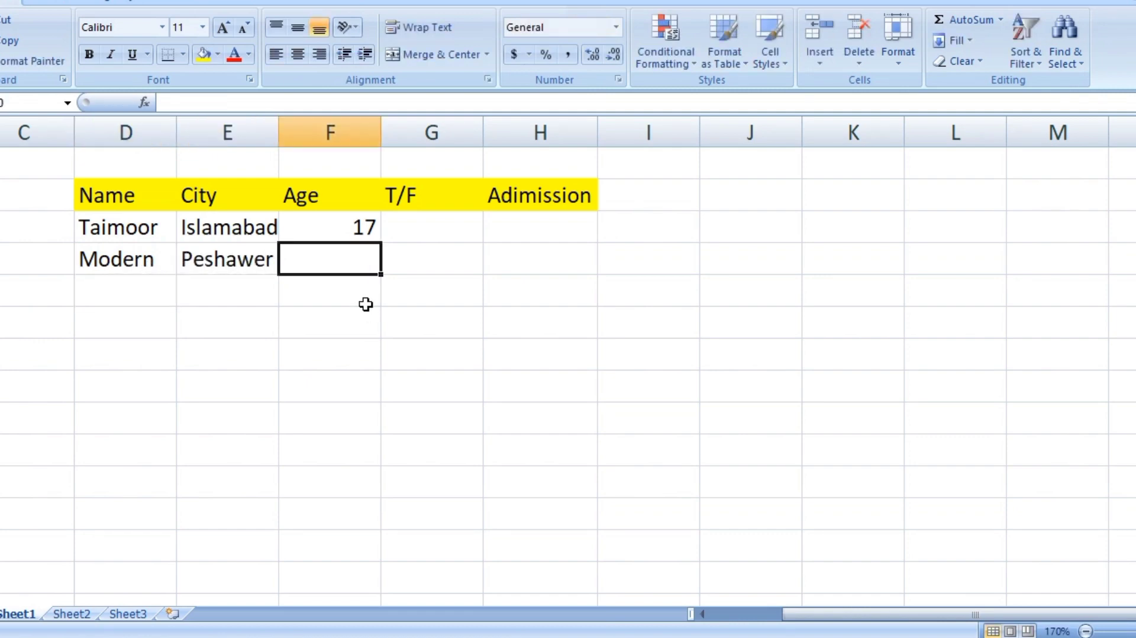
{"action": "type", "text": "20"}
{"action": "key", "text": "Return"}
- Add the third record with the name Tech, the city Lahore and the age 16
{"action": "type", "text": "Te"}
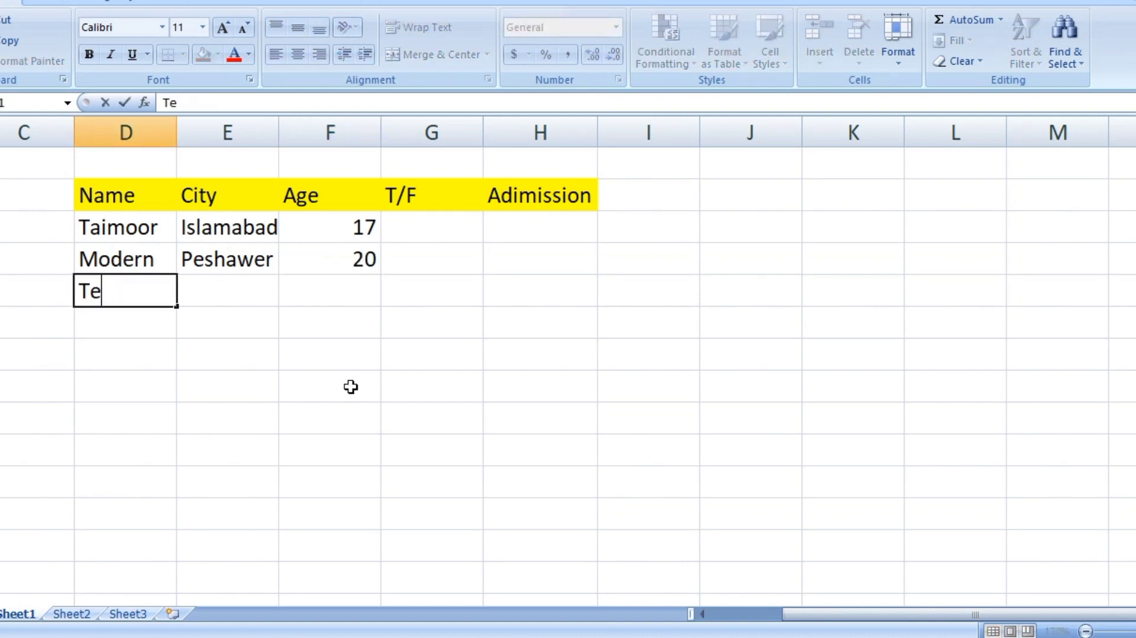
{"action": "type", "text": "ch"}
{"action": "key", "text": "Tab"}
{"action": "type", "text": "La"}
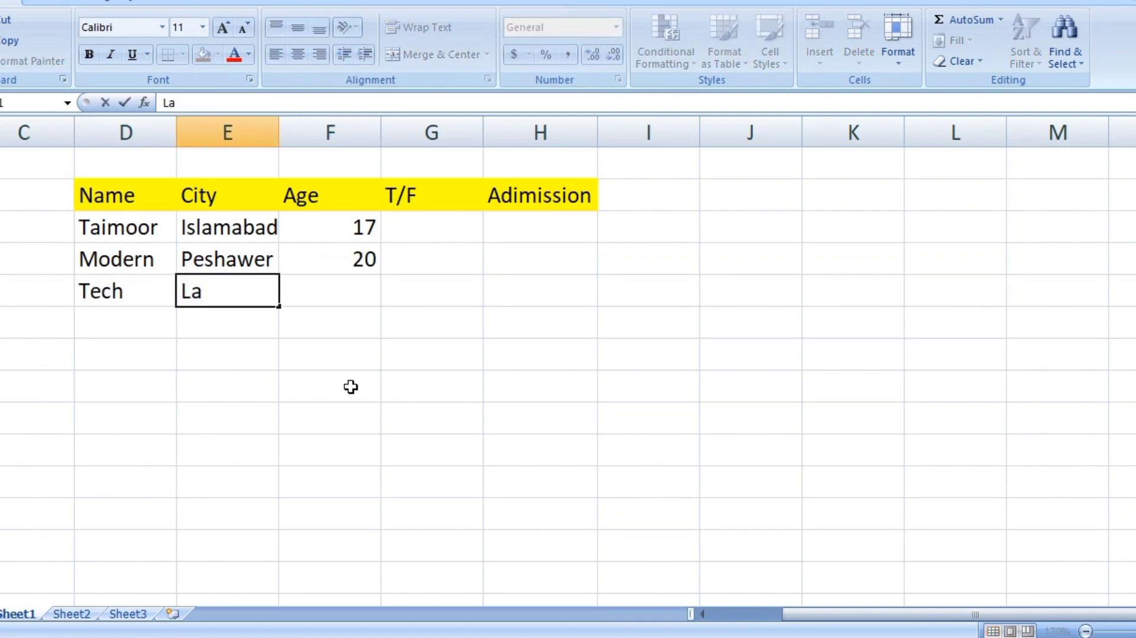
{"action": "type", "text": "hore"}
{"action": "key", "text": "Tab"}
{"action": "type", "text": "16"}
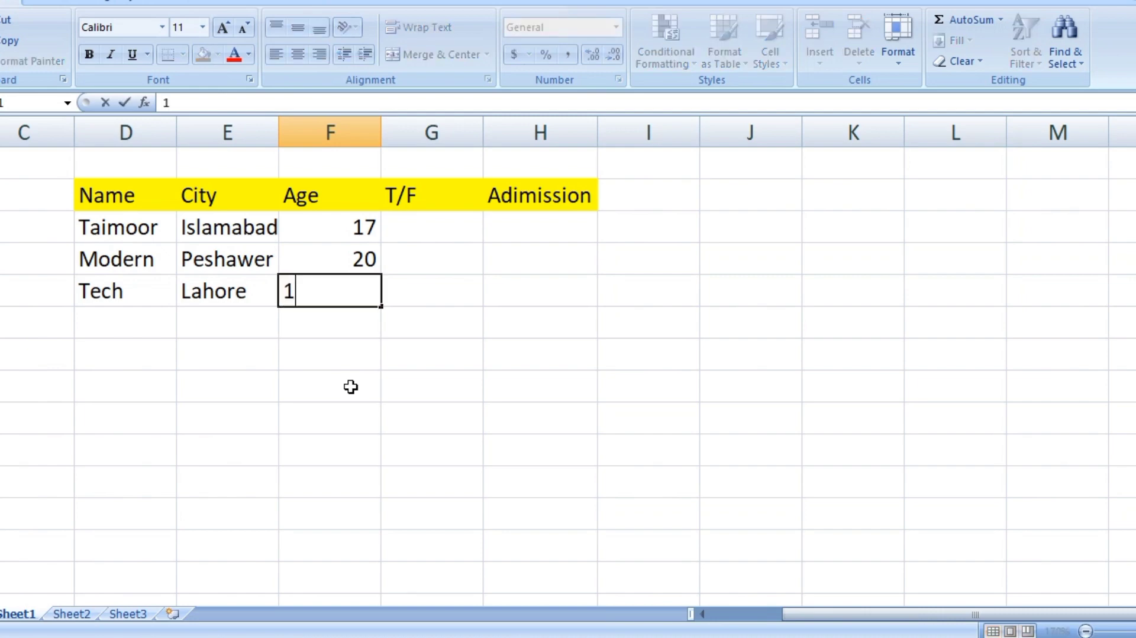
{"action": "key", "text": "Tab"}
{"action": "key", "text": "Tab"}
{"action": "key", "text": "Tab"}
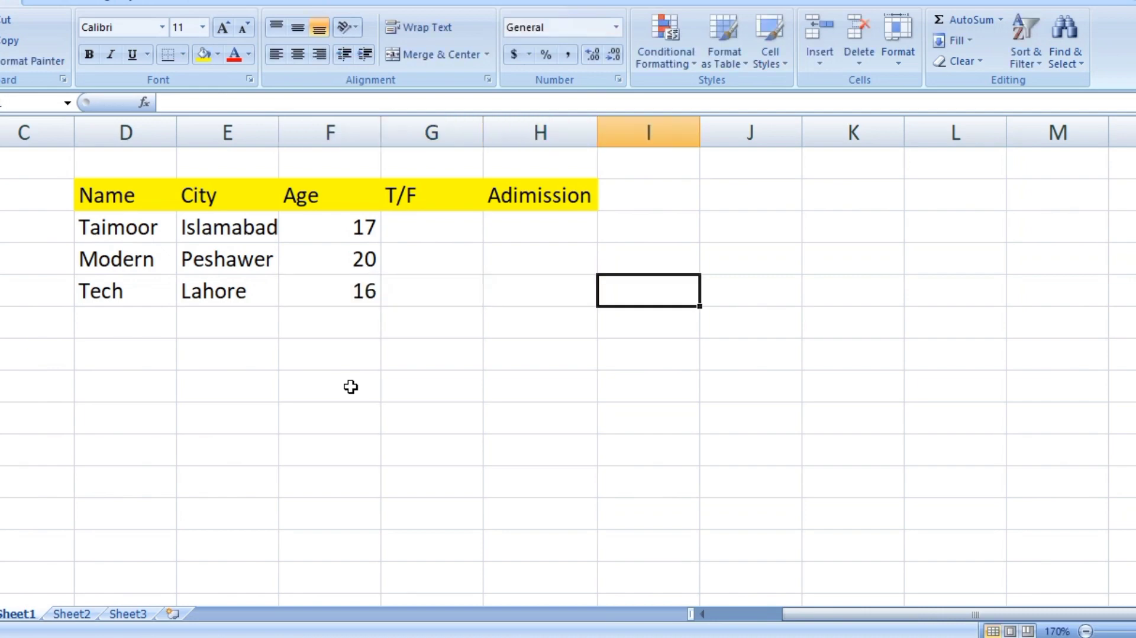
{"action": "key", "text": "Return"}
{"action": "key", "text": "Return"}
{"action": "key", "text": "Return"}
{"action": "left_click", "coordinate": [351, 386]}
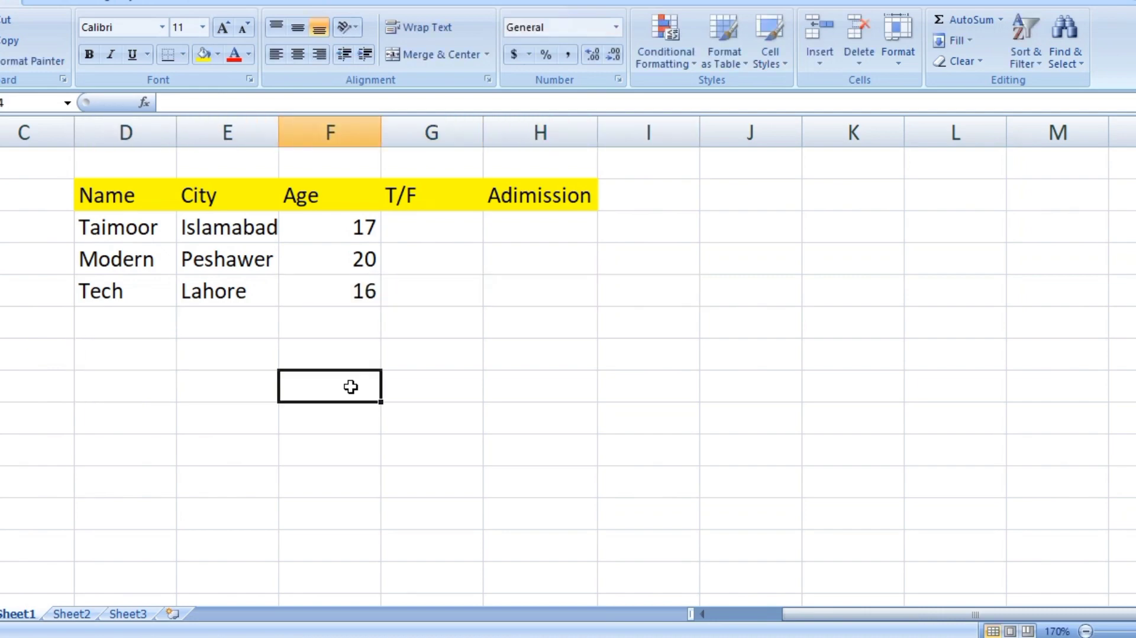
- Add the fourth record with the name Subcribe, the city Multan and the age 21
{"action": "left_click", "coordinate": [166, 331]}
{"action": "type", "text": "Subc"}
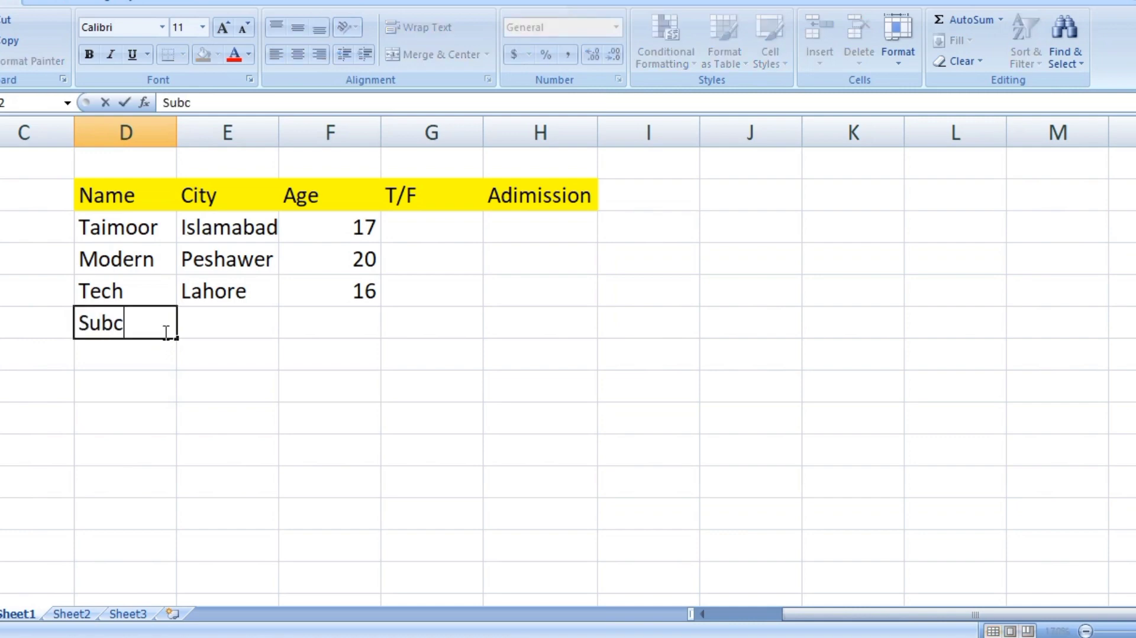
{"action": "type", "text": "ribe"}
{"action": "key", "text": "Tab"}
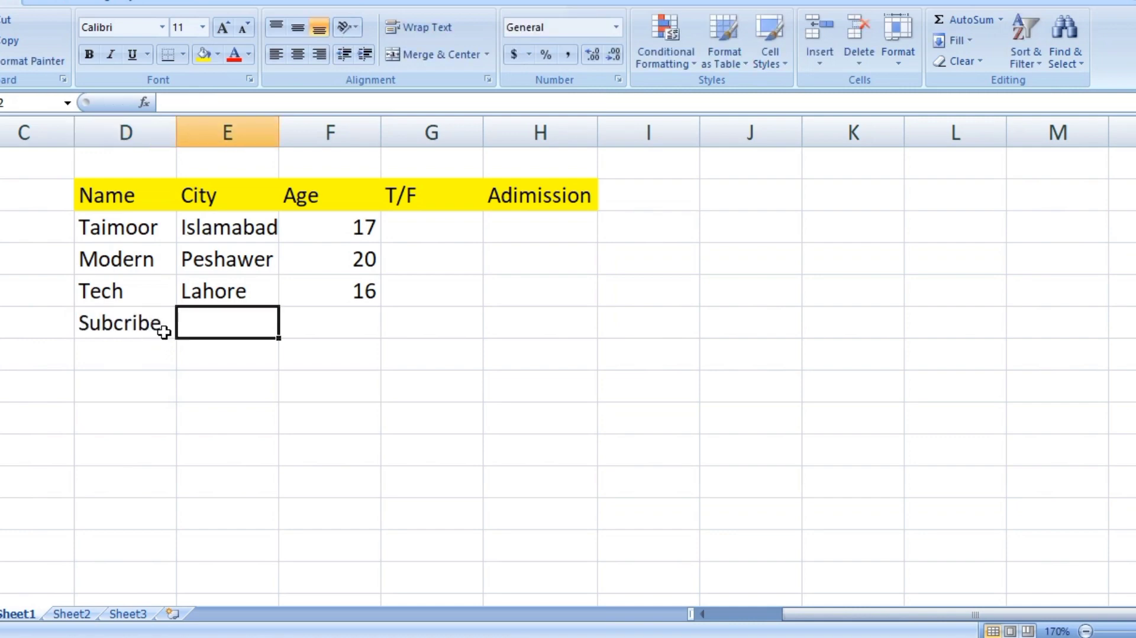
{"action": "type", "text": "Multan"}
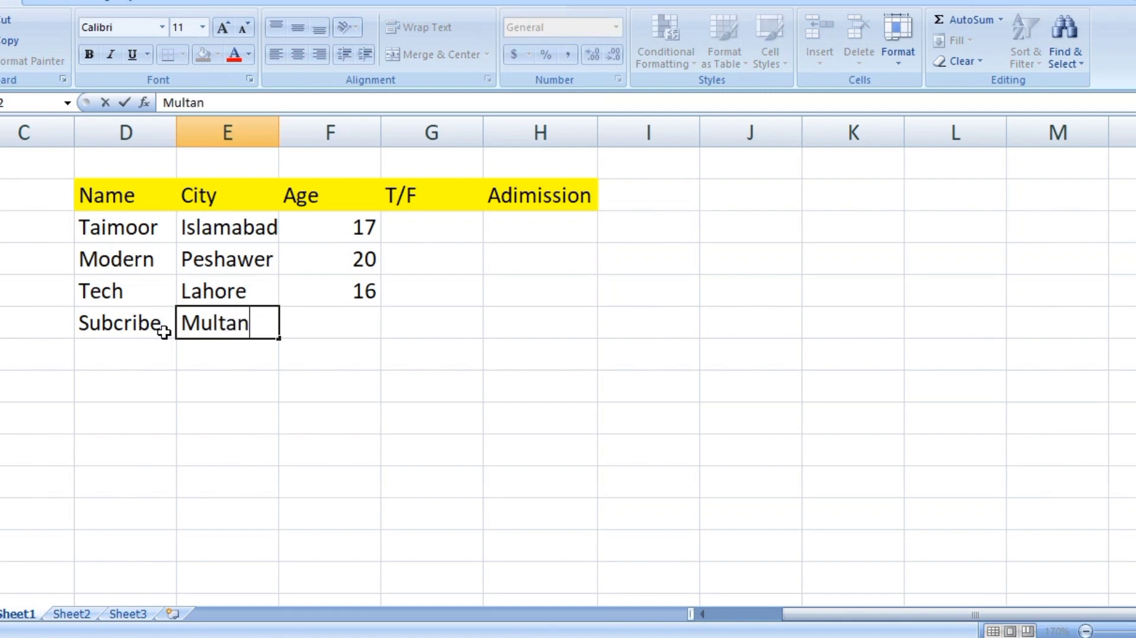
{"action": "key", "text": "Tab"}
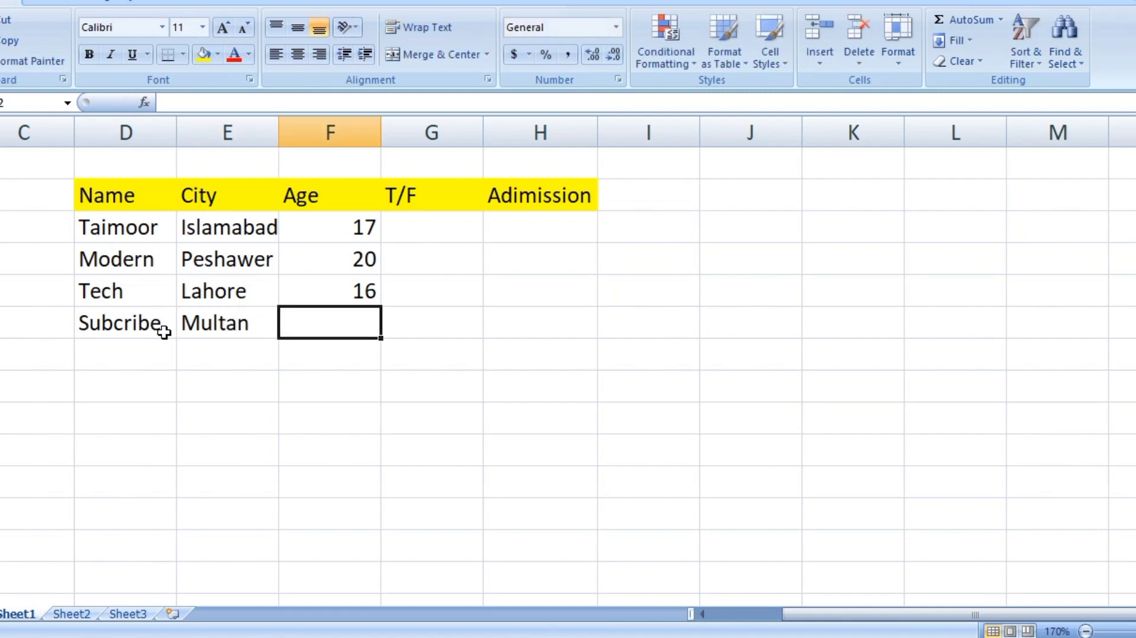
{"action": "type", "text": "21"}
{"action": "key", "text": "Return"}
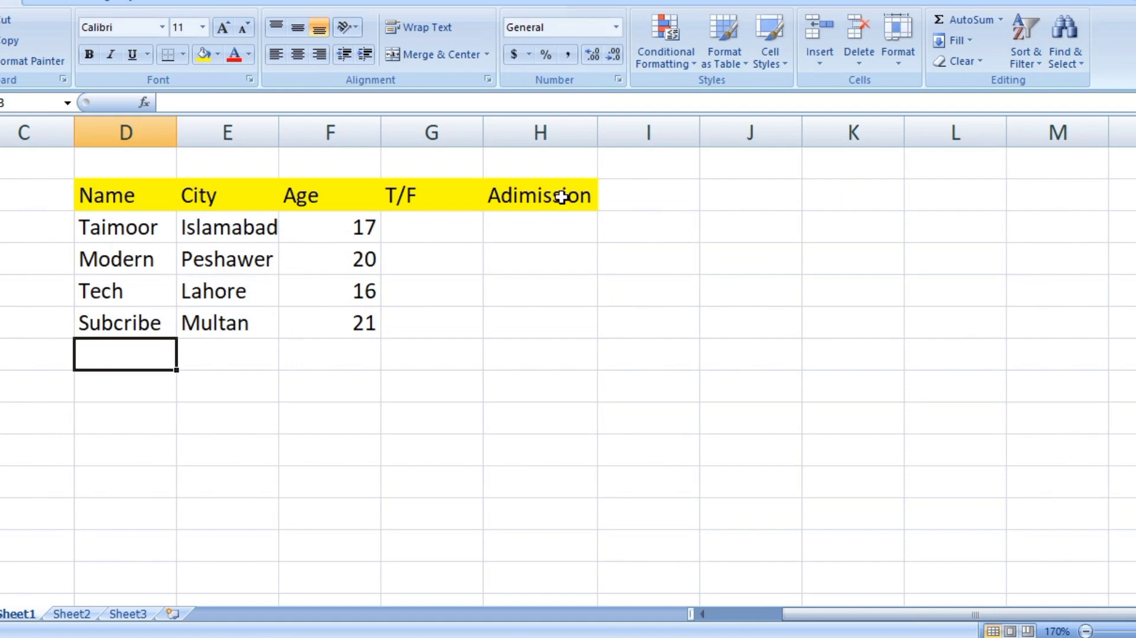
- Apply all borders to the whole table, from the Name header to the last Adimission cell
{"action": "left_click_drag", "start_coordinate": [116, 196], "coordinate": [528, 323]}
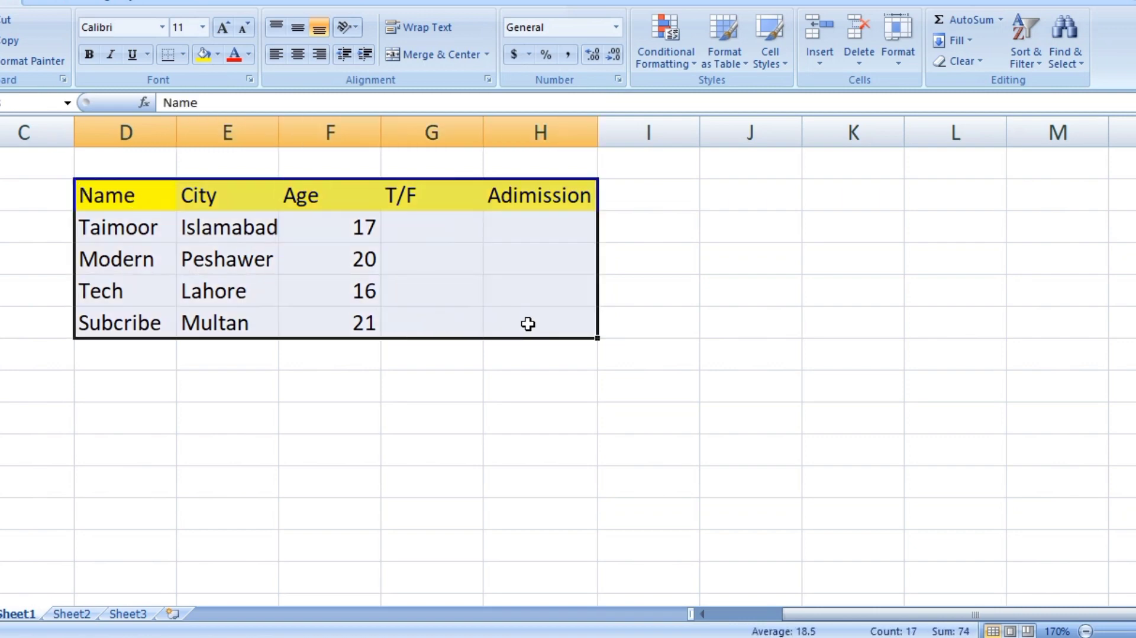
{"action": "left_click", "coordinate": [183, 53]}
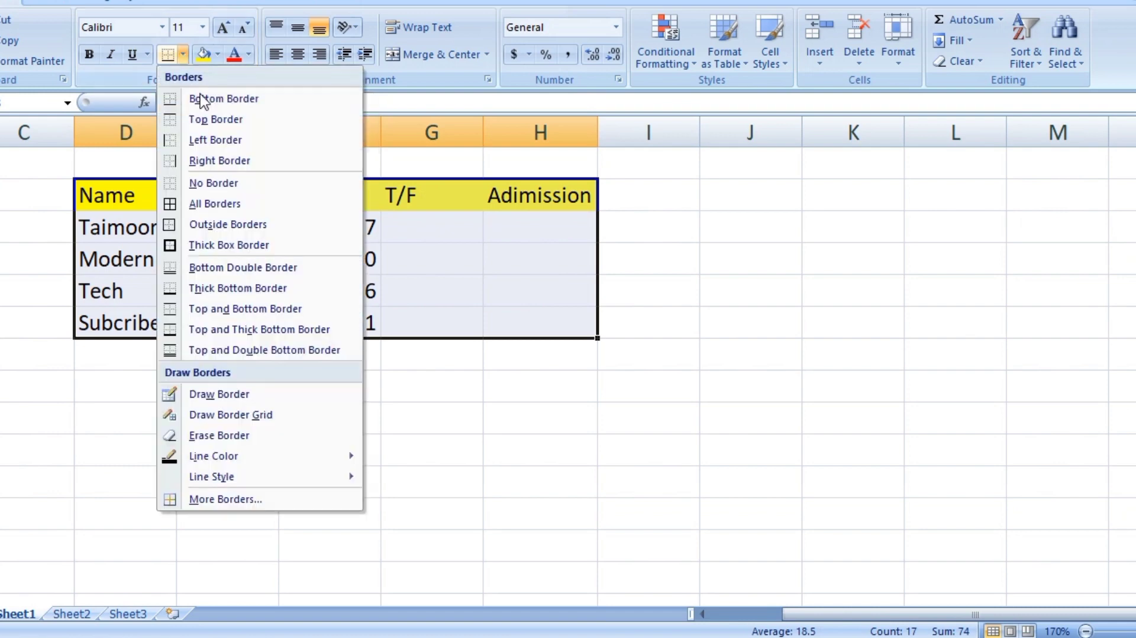
{"action": "left_click", "coordinate": [215, 207]}
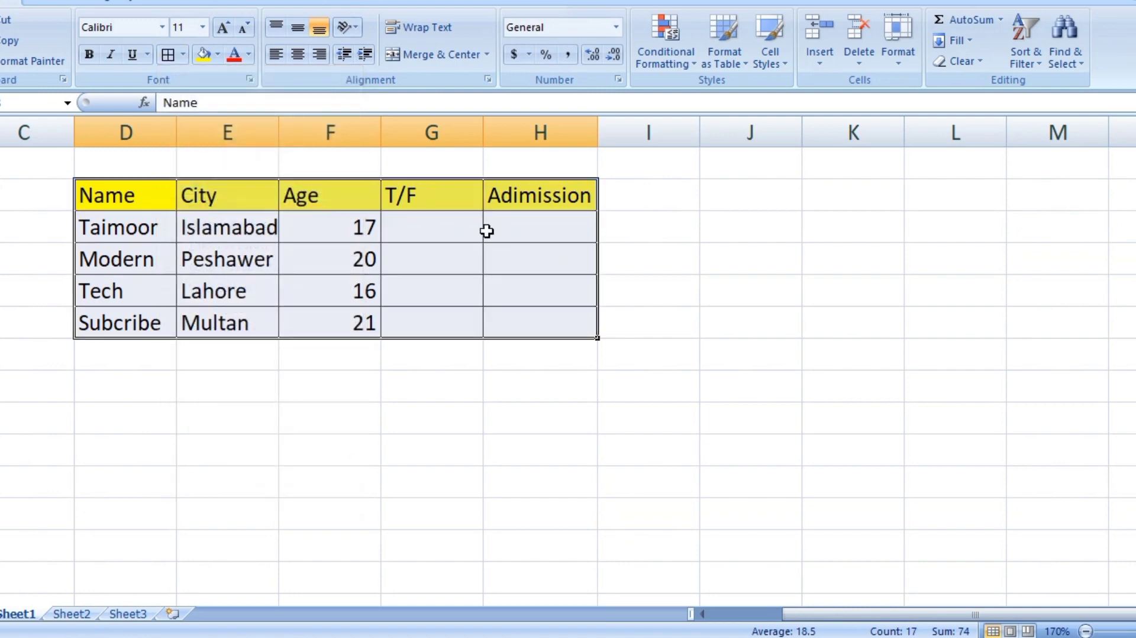
- Enter =AND(E9="Islamabad",F9>18) in the first T/F cell and fill it down through the fourth record
{"action": "left_click", "coordinate": [456, 234]}
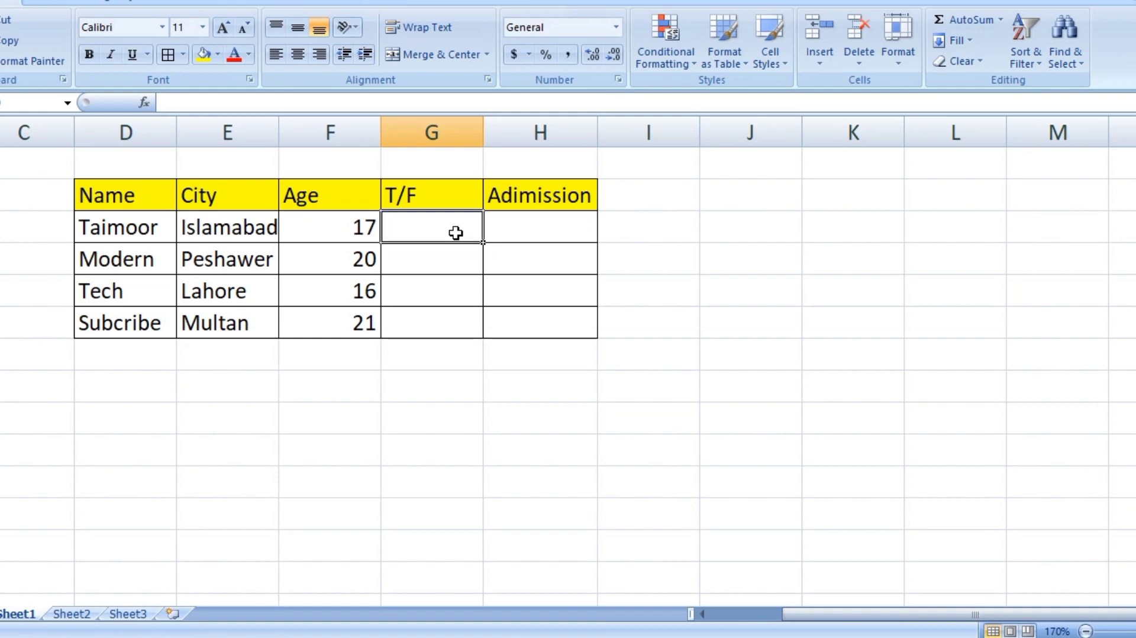
{"action": "type", "text": "="}
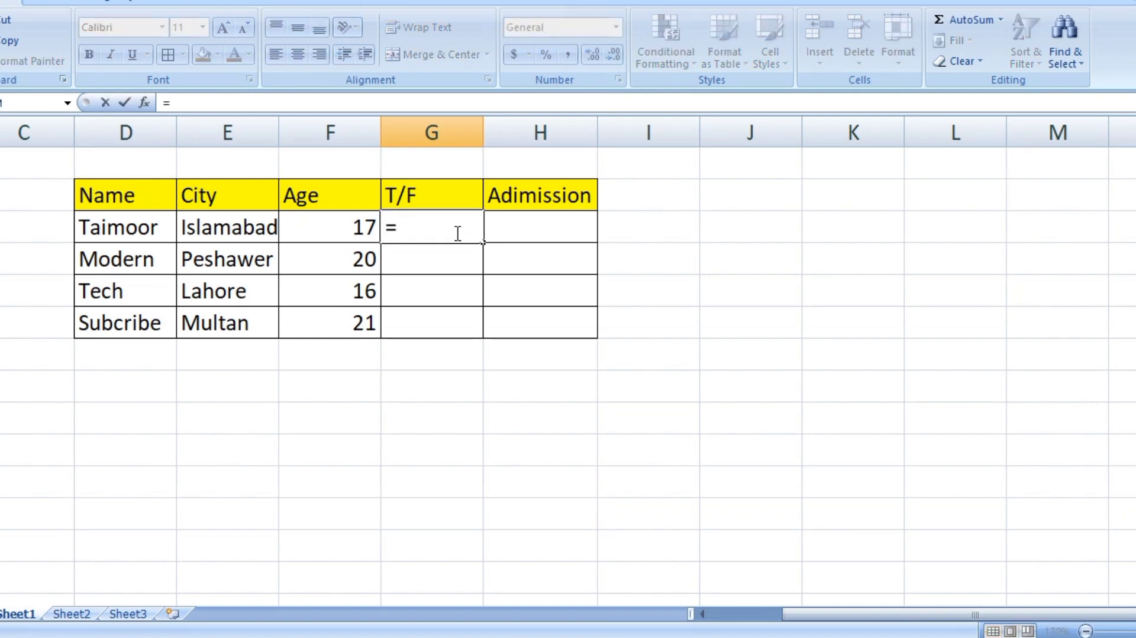
{"action": "type", "text": "AND("}
{"action": "left_click", "coordinate": [271, 225]}
{"action": "type", "text": "="}
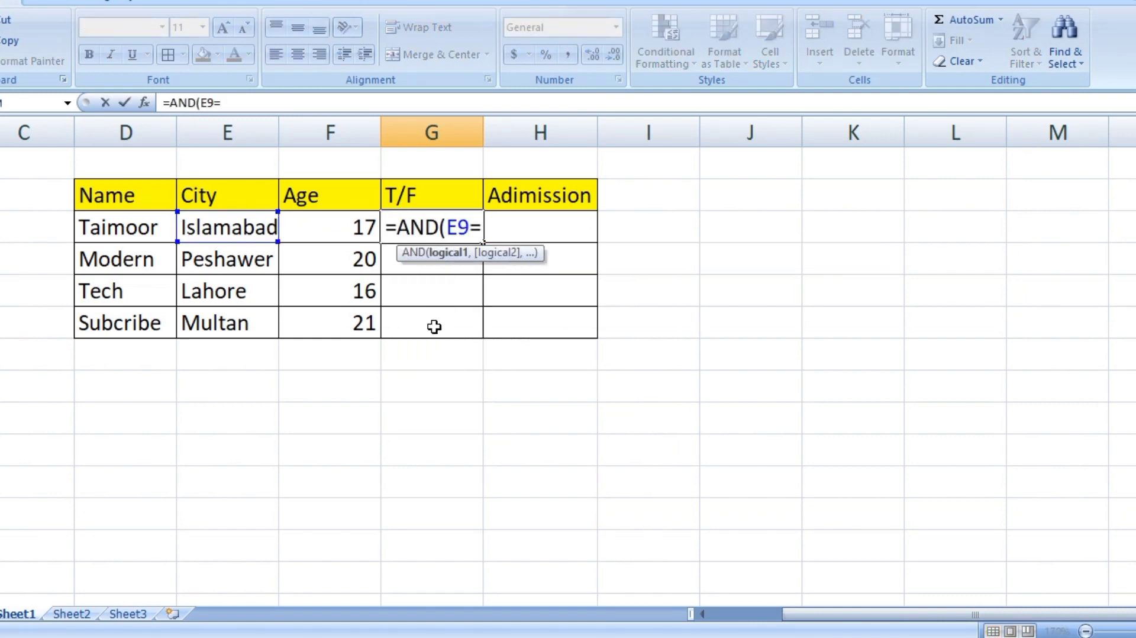
{"action": "type", "text": "\"Islamabad\",)"}
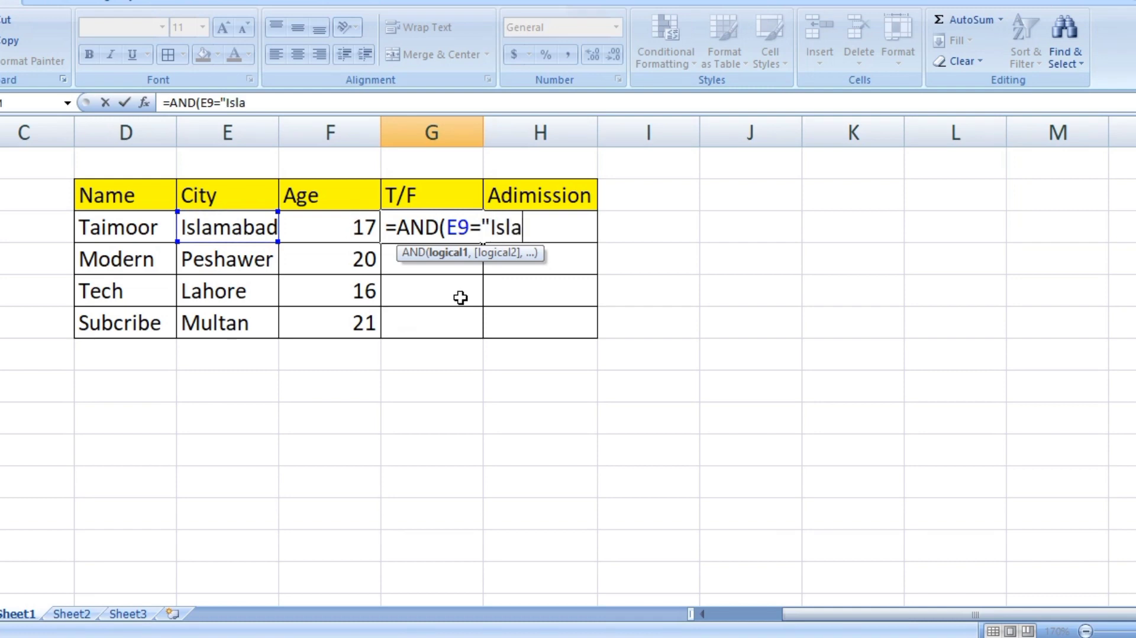
{"action": "key", "text": "Left"}
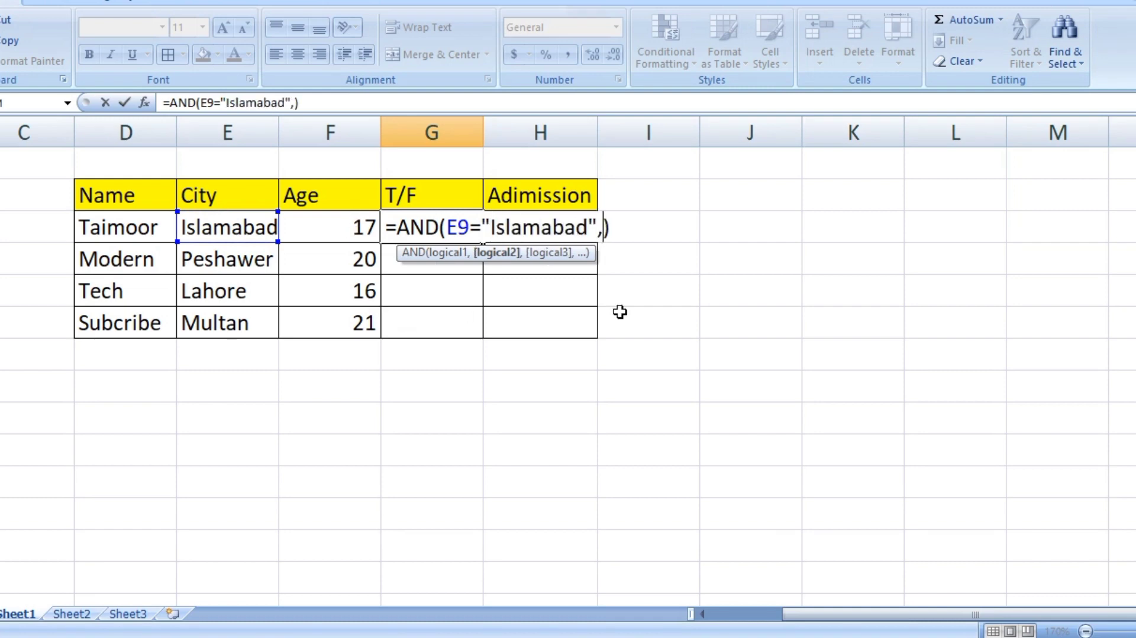
{"action": "left_click", "coordinate": [354, 233]}
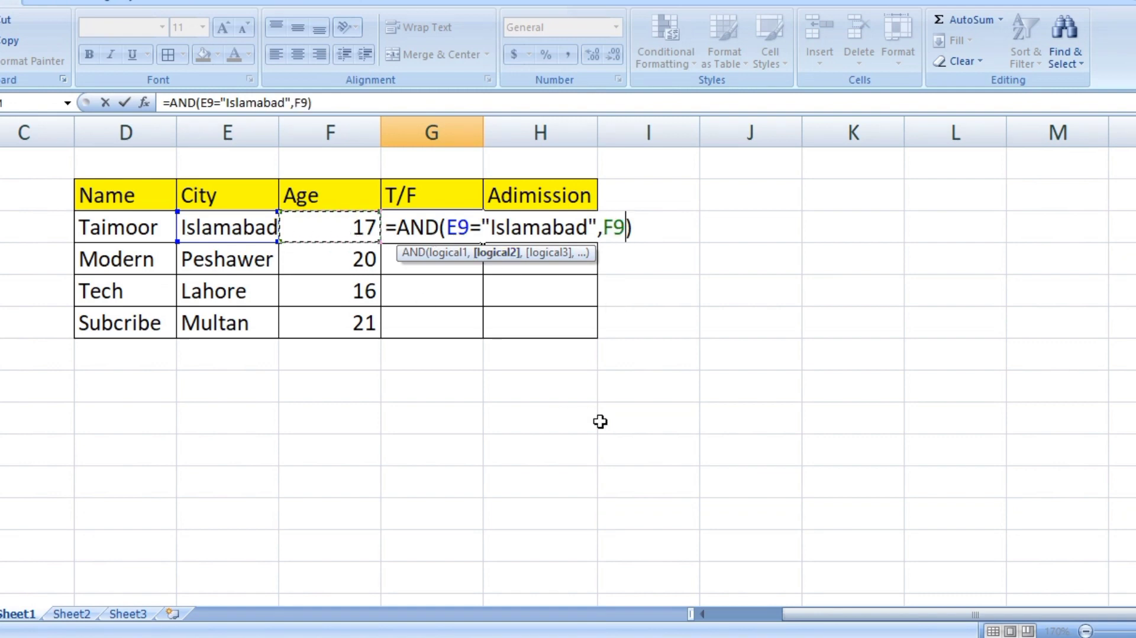
{"action": "type", "text": ">18"}
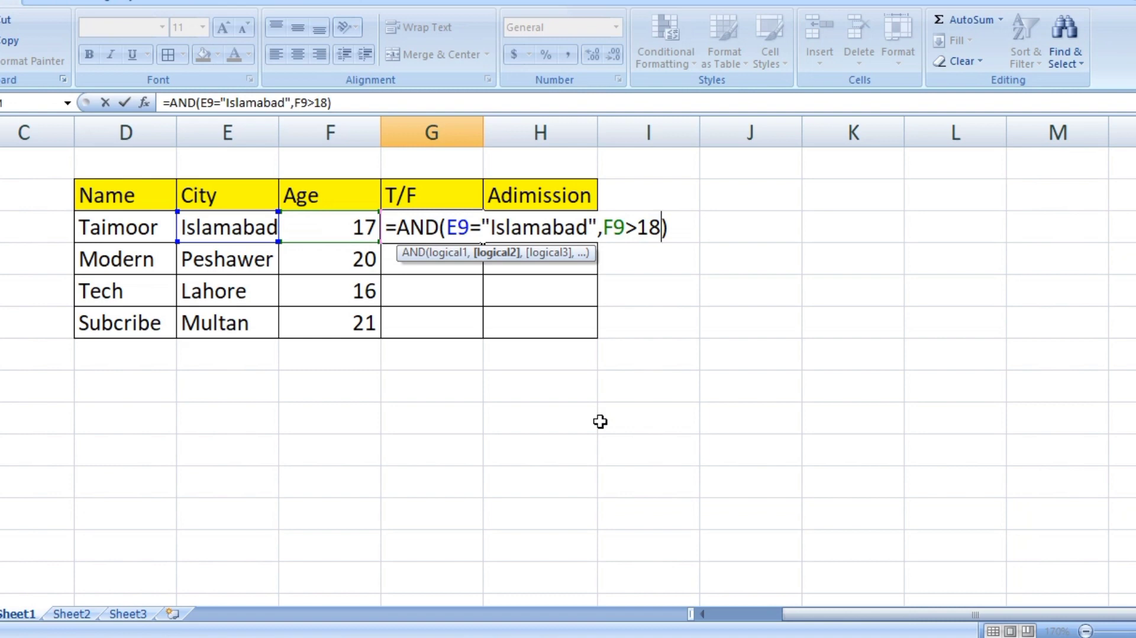
{"action": "key", "text": "Return"}
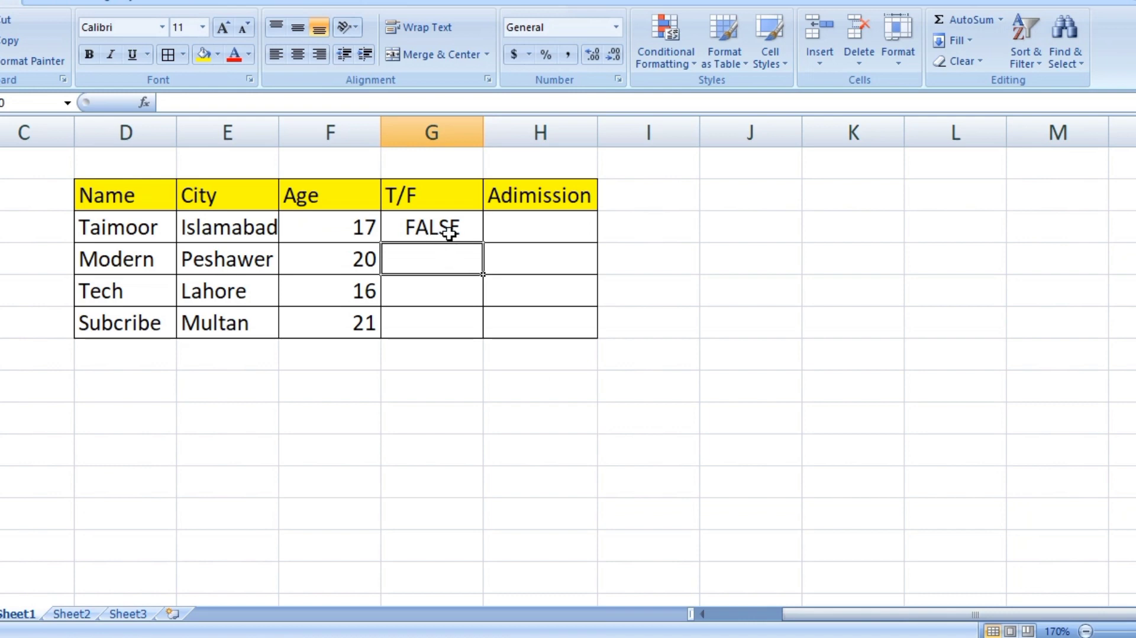
{"action": "left_click_drag", "start_coordinate": [455, 225], "coordinate": [466, 327]}
{"action": "key", "text": "ctrl+d"}
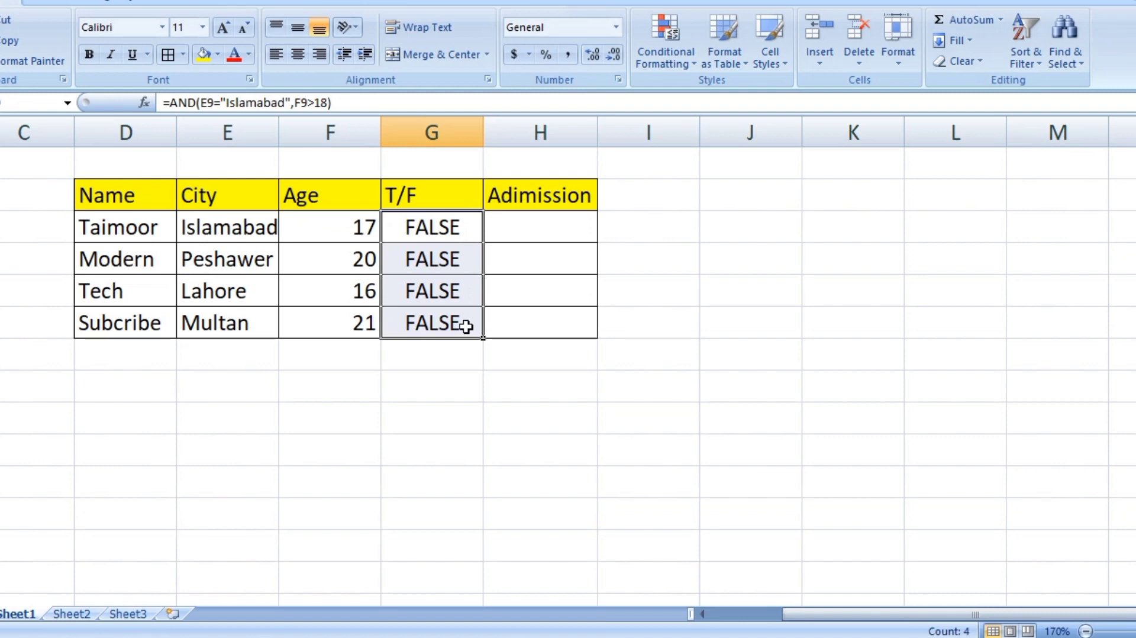
- Set the first record's age to 19
{"action": "left_click", "coordinate": [349, 229]}
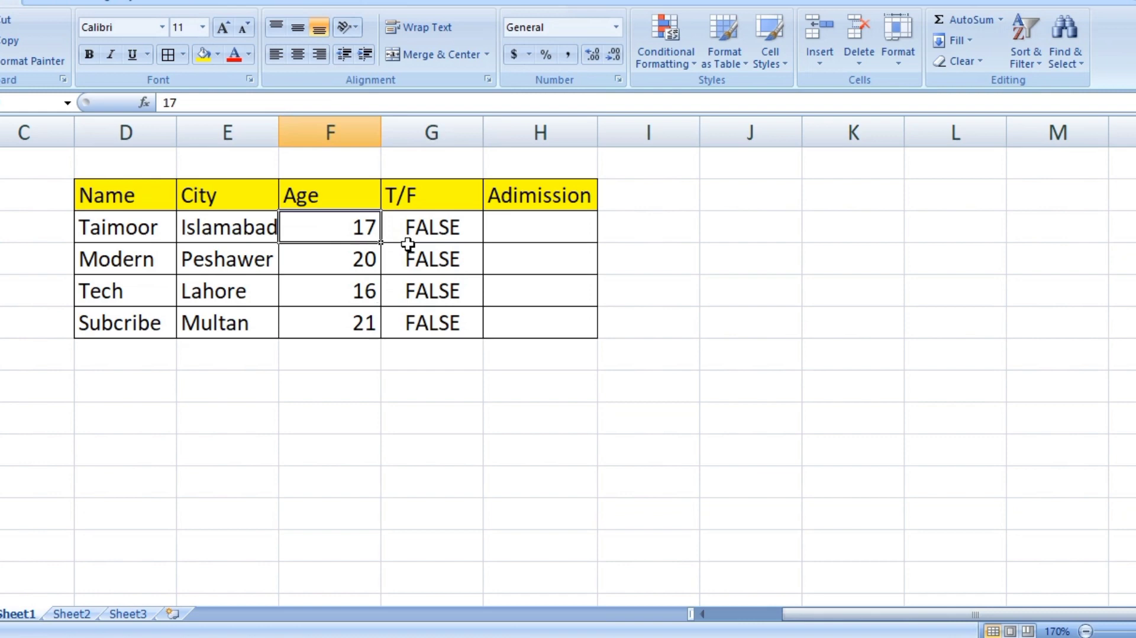
{"action": "double_click", "coordinate": [364, 232]}
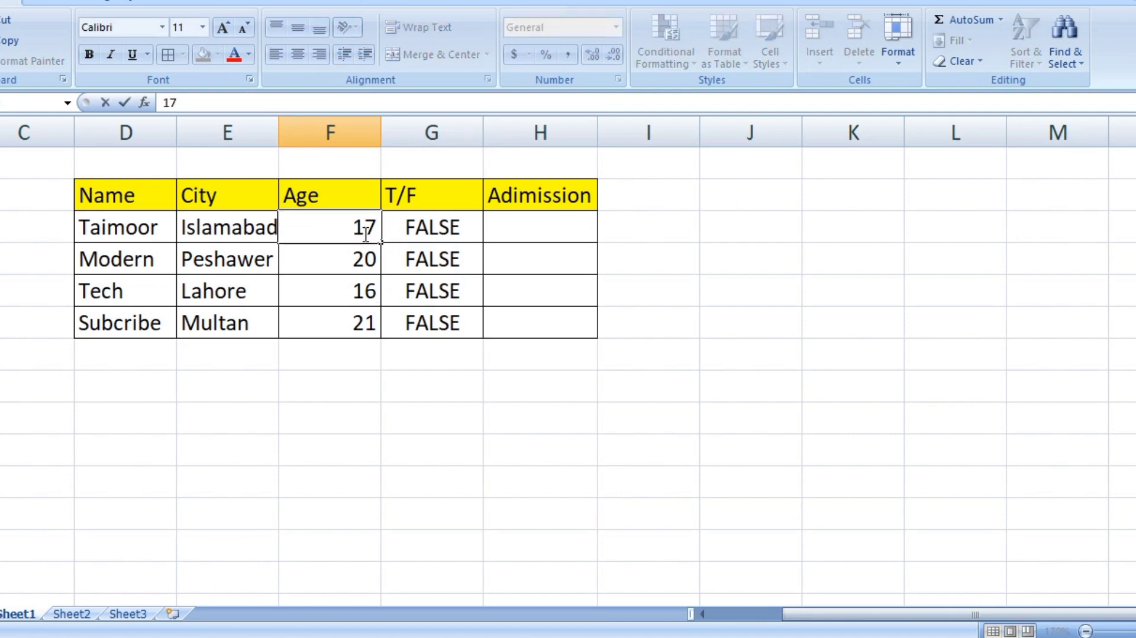
{"action": "key", "text": "BackSpace"}
{"action": "type", "text": "9"}
{"action": "key", "text": "Return"}
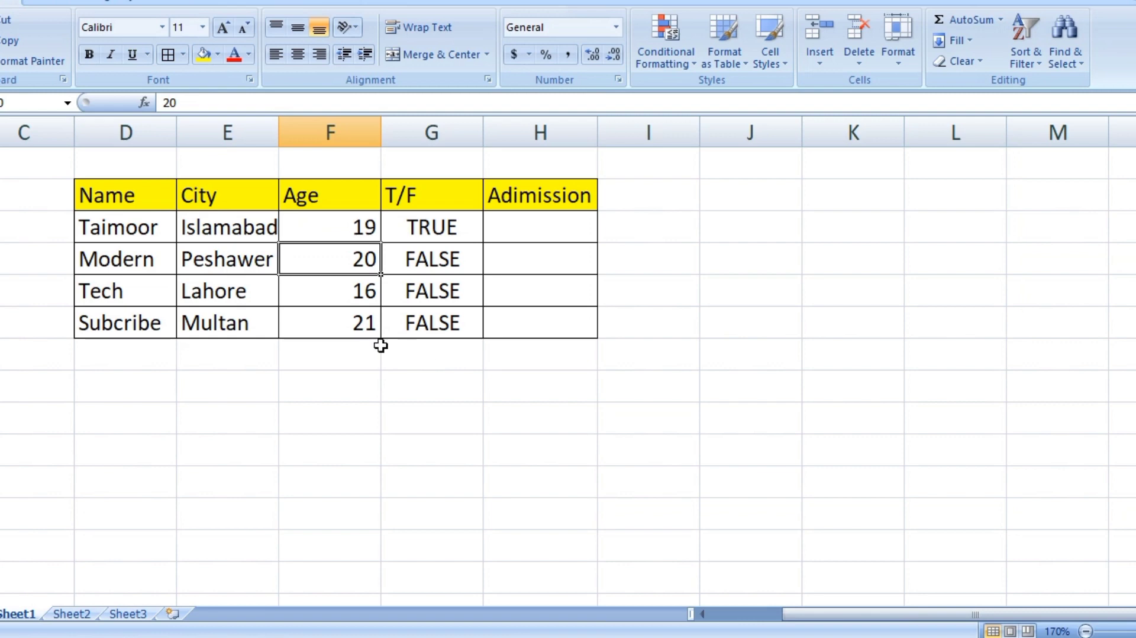
- Change the fourth record's city to Islamabad and undo the change
{"action": "left_click", "coordinate": [251, 268]}
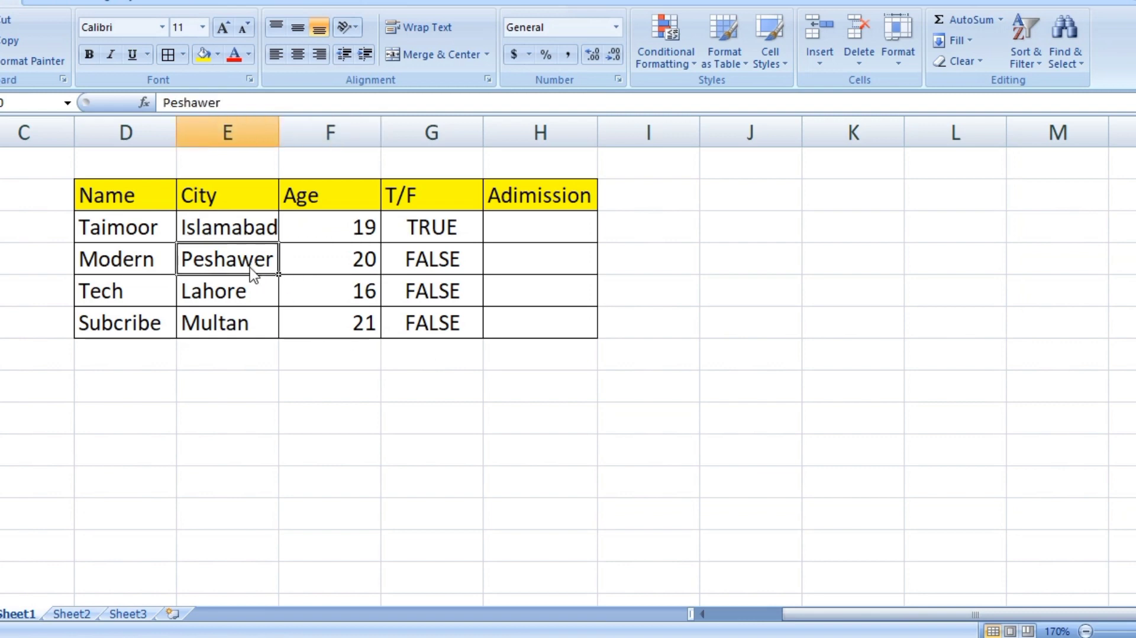
{"action": "double_click", "coordinate": [242, 314]}
{"action": "double_click", "coordinate": [248, 315]}
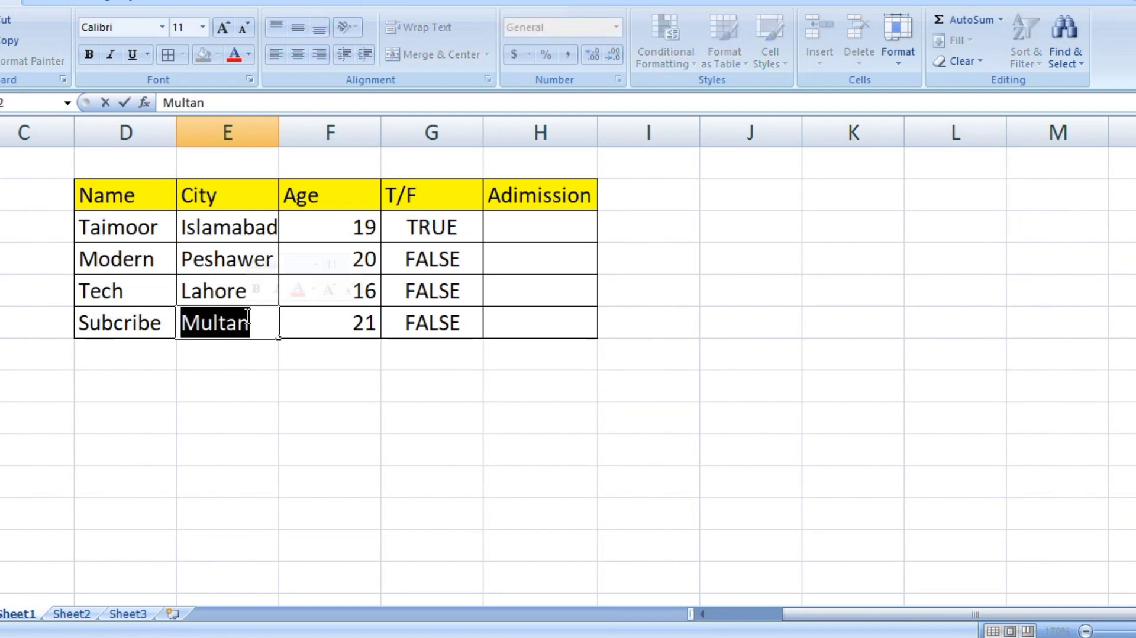
{"action": "key", "text": "BackSpace"}
{"action": "type", "text": "Islamabad"}
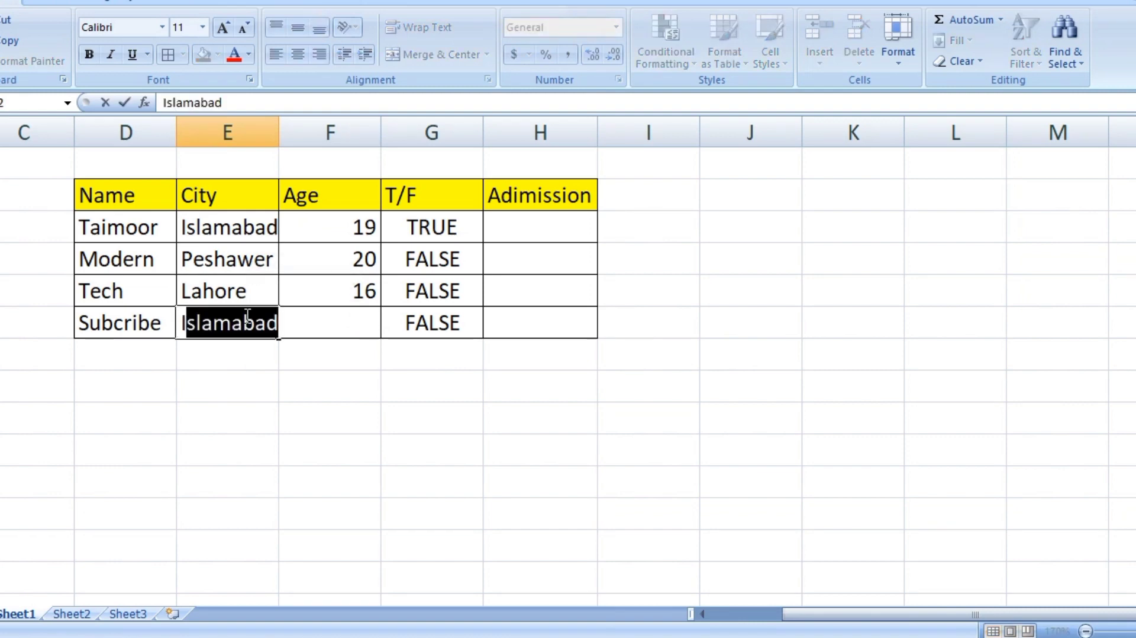
{"action": "key", "text": "Return"}
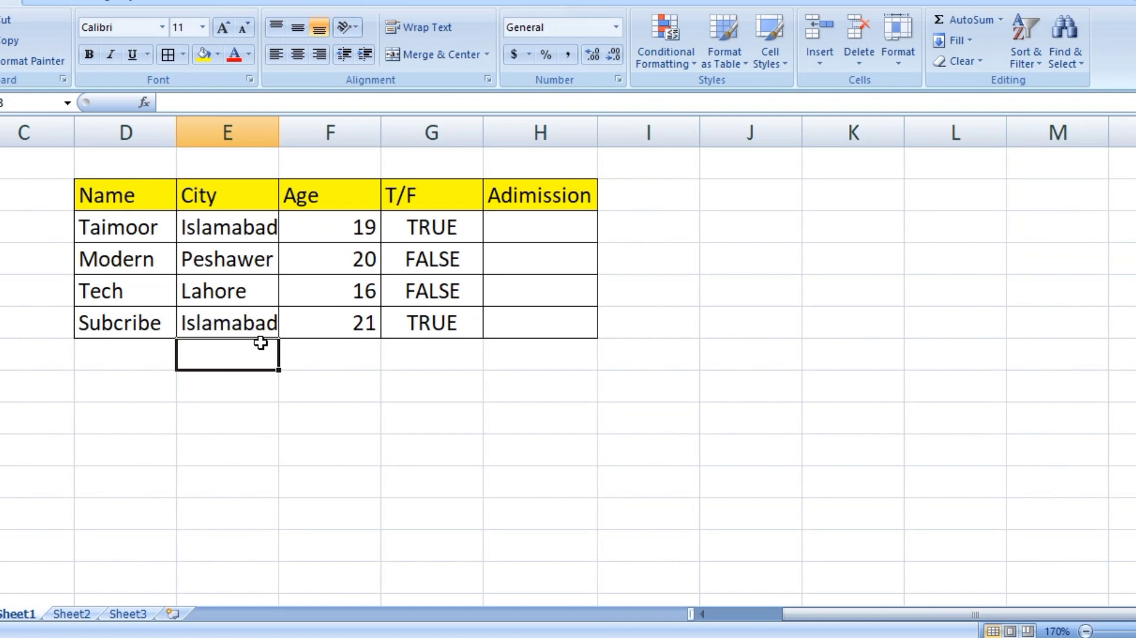
{"action": "key", "text": "ctrl+z"}
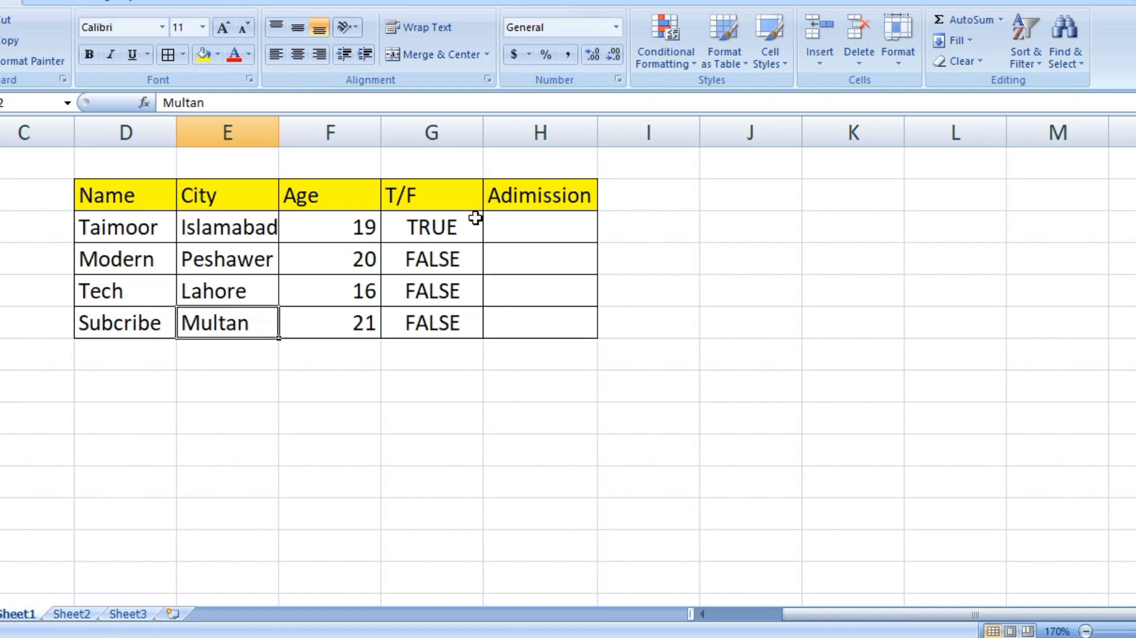
{"action": "left_click", "coordinate": [473, 259]}
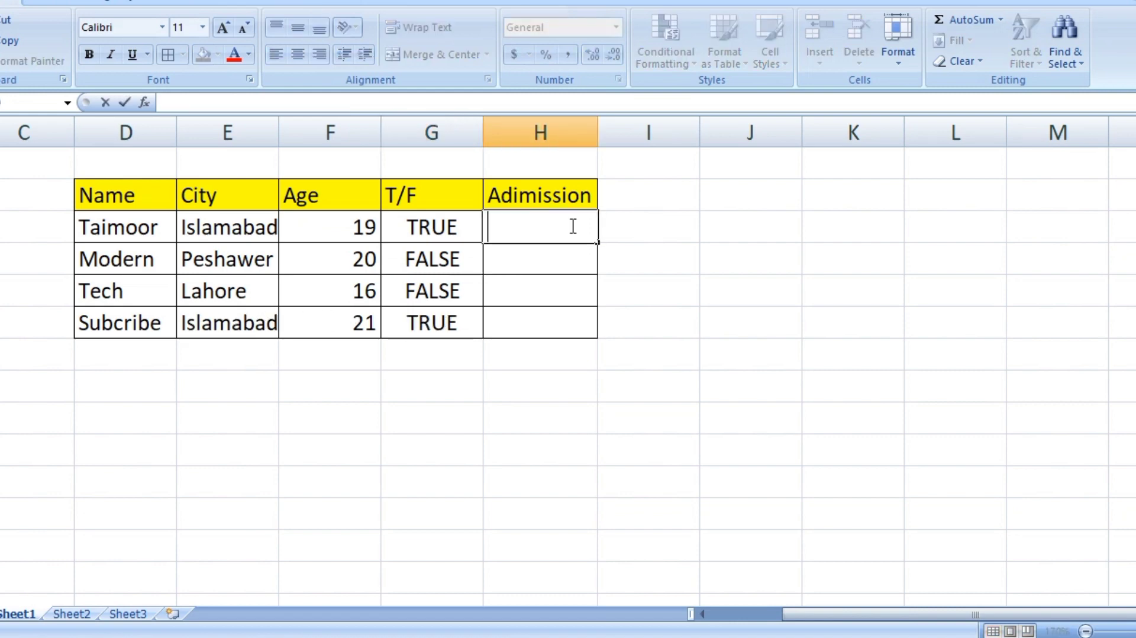
- Enter =IF(G9=TRUE,"YES","NO") in the first record's Adimission cell
{"action": "type", "text": "="}
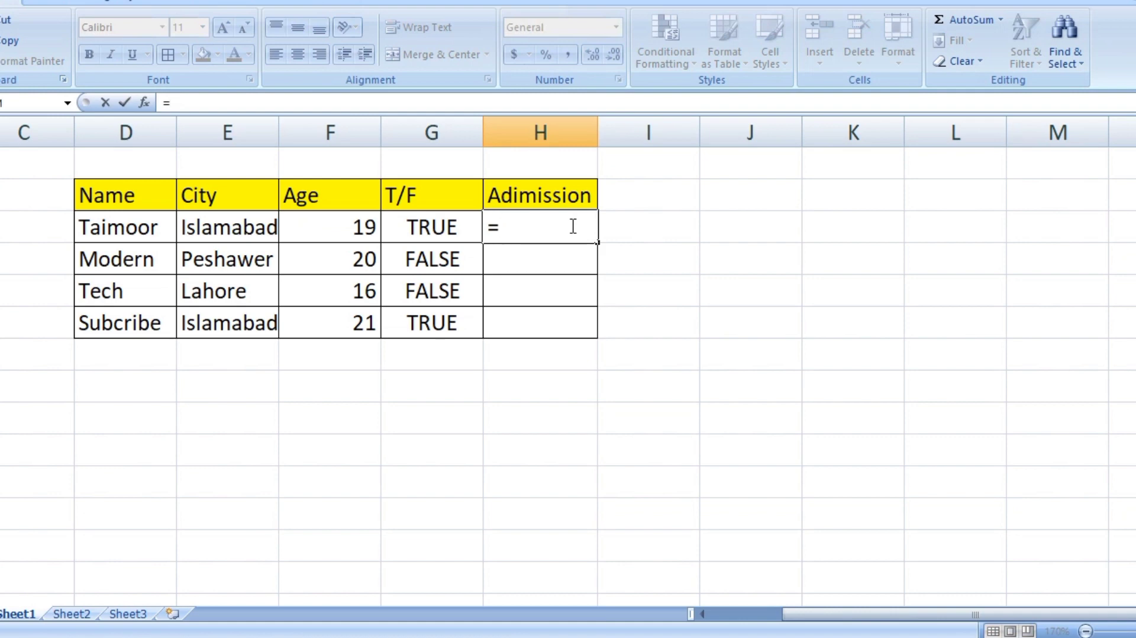
{"action": "type", "text": "IF("}
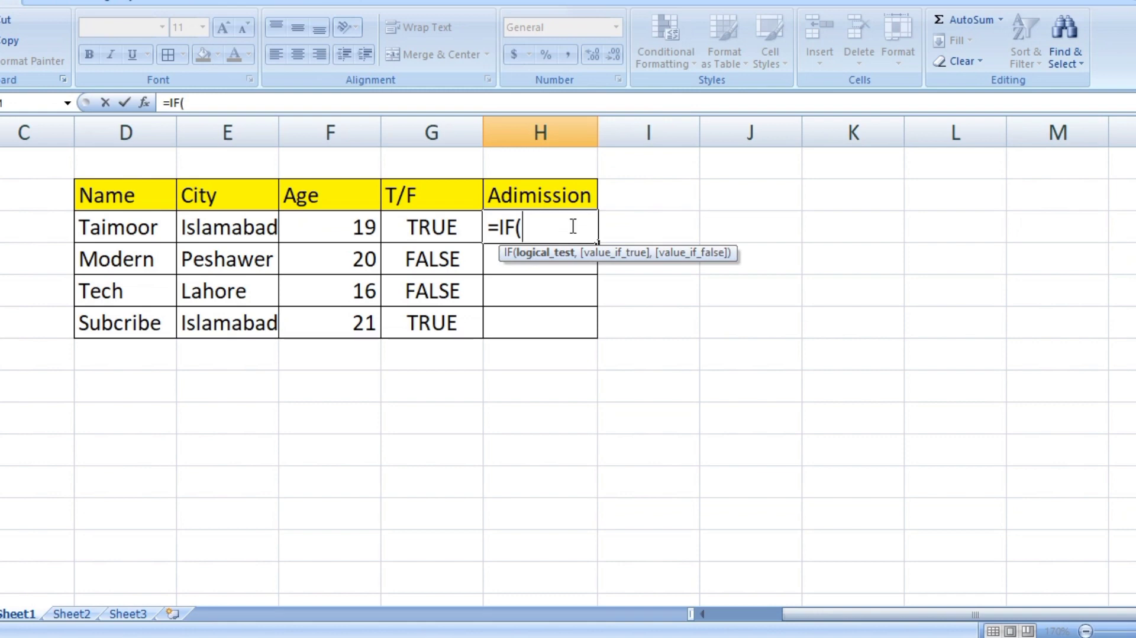
{"action": "type", "text": "+"}
{"action": "key", "text": "BackSpace"}
{"action": "left_click", "coordinate": [441, 234]}
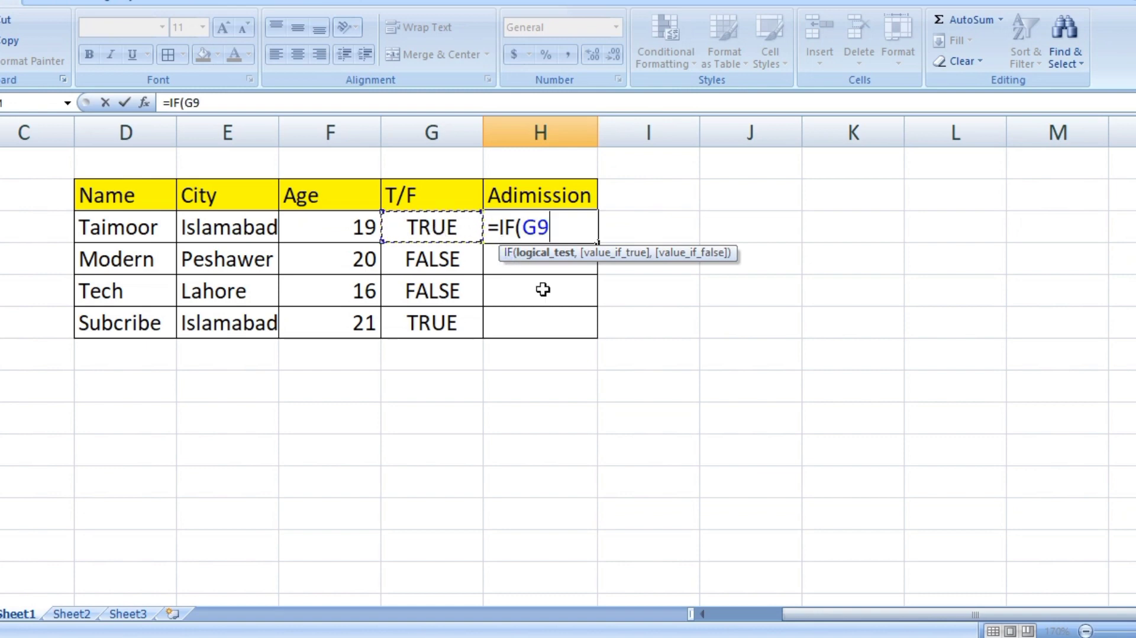
{"action": "type", "text": "=TR"}
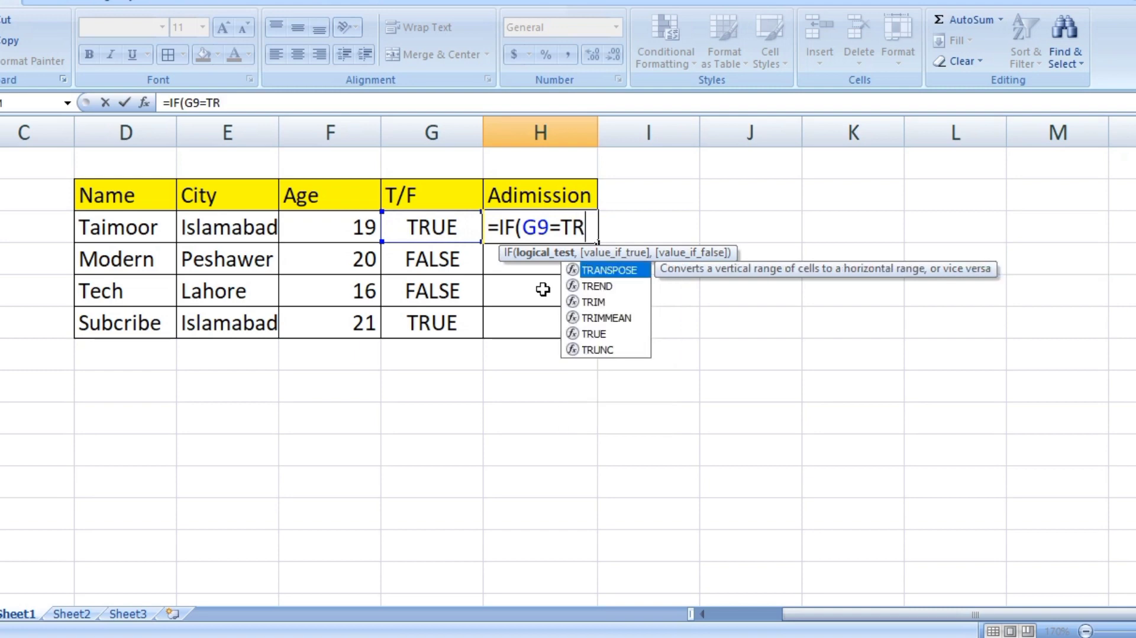
{"action": "type", "text": "UE,"}
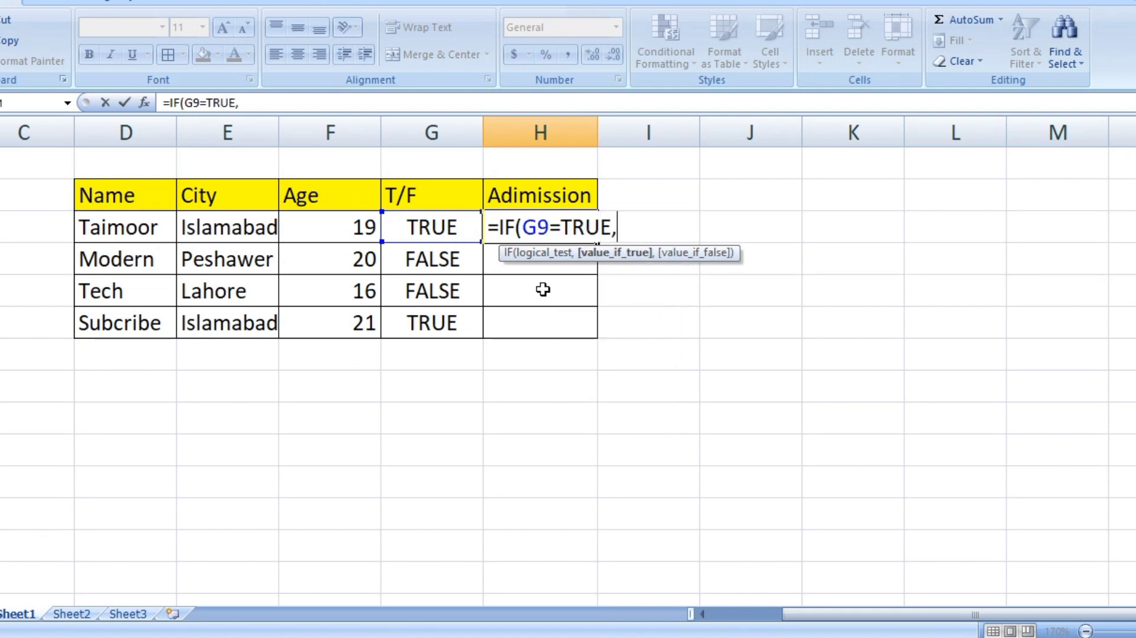
{"action": "type", "text": "\"YES\""}
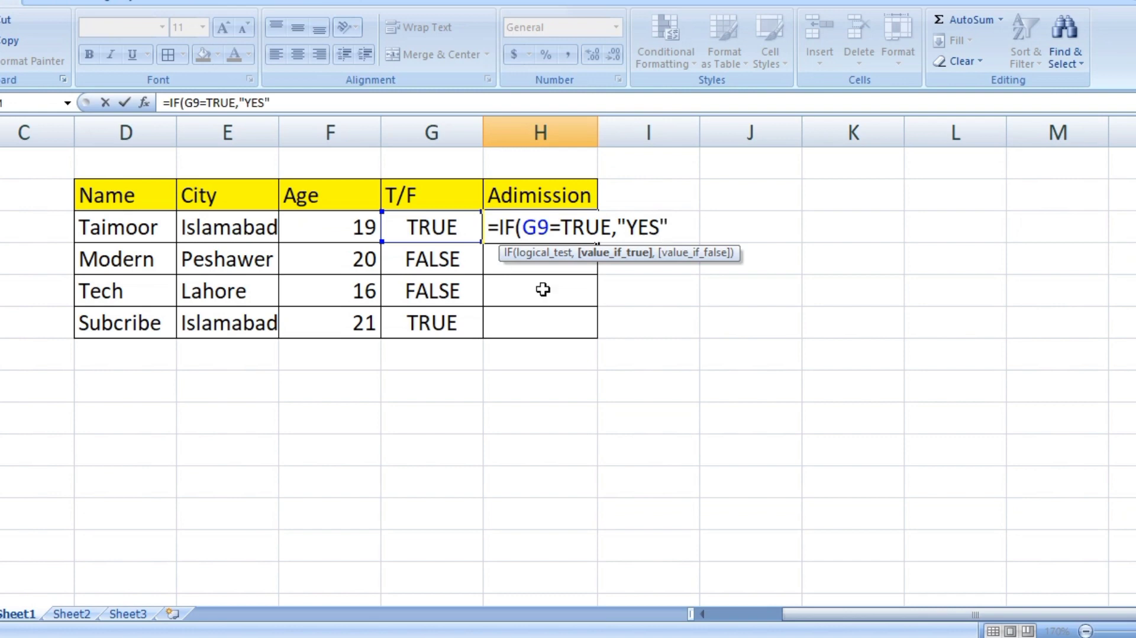
{"action": "type", "text": ",\"NO"}
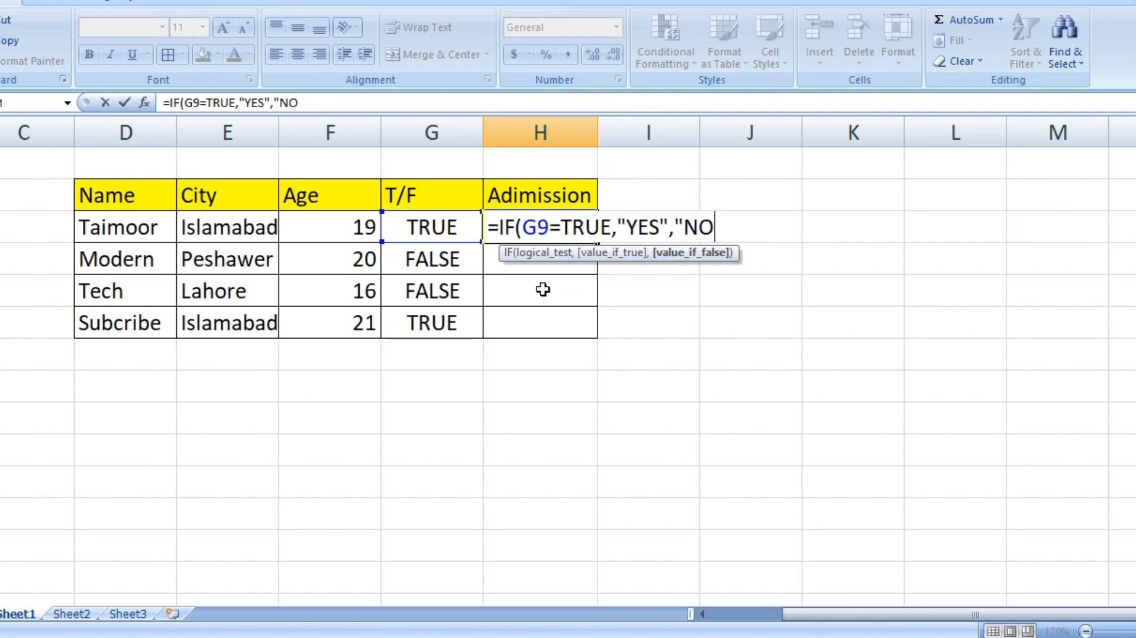
{"action": "type", "text": "\""}
{"action": "key", "text": "Return"}
- Fill the first Adimission formula down over the selected cells through the fourth record and undo the fill
{"action": "left_click", "coordinate": [559, 230]}
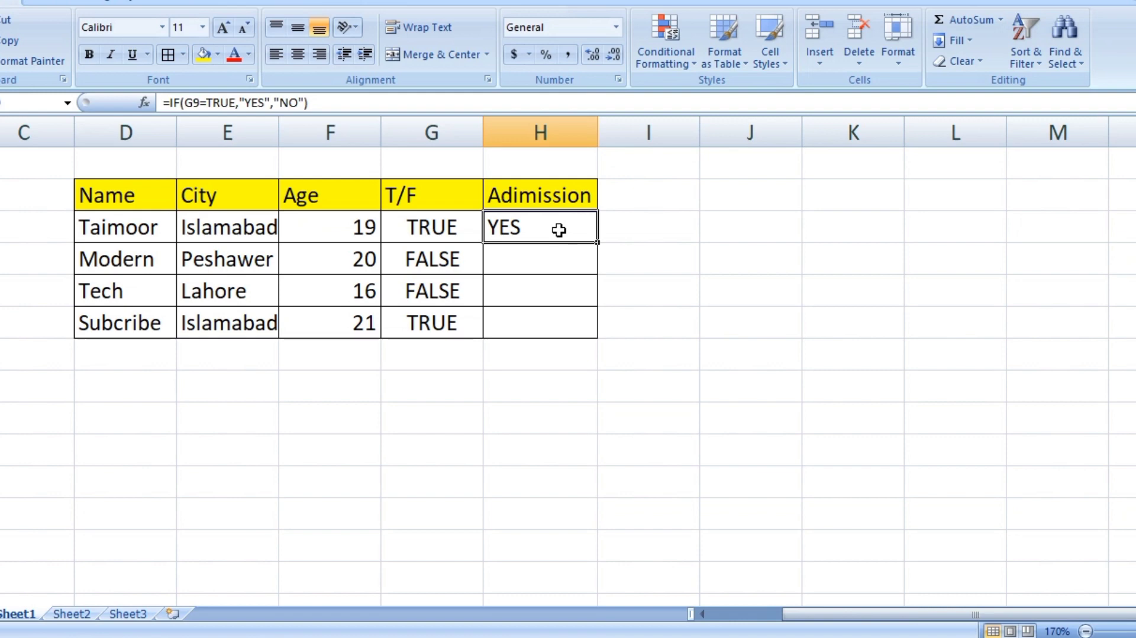
{"action": "left_click_drag", "start_coordinate": [563, 225], "coordinate": [563, 308]}
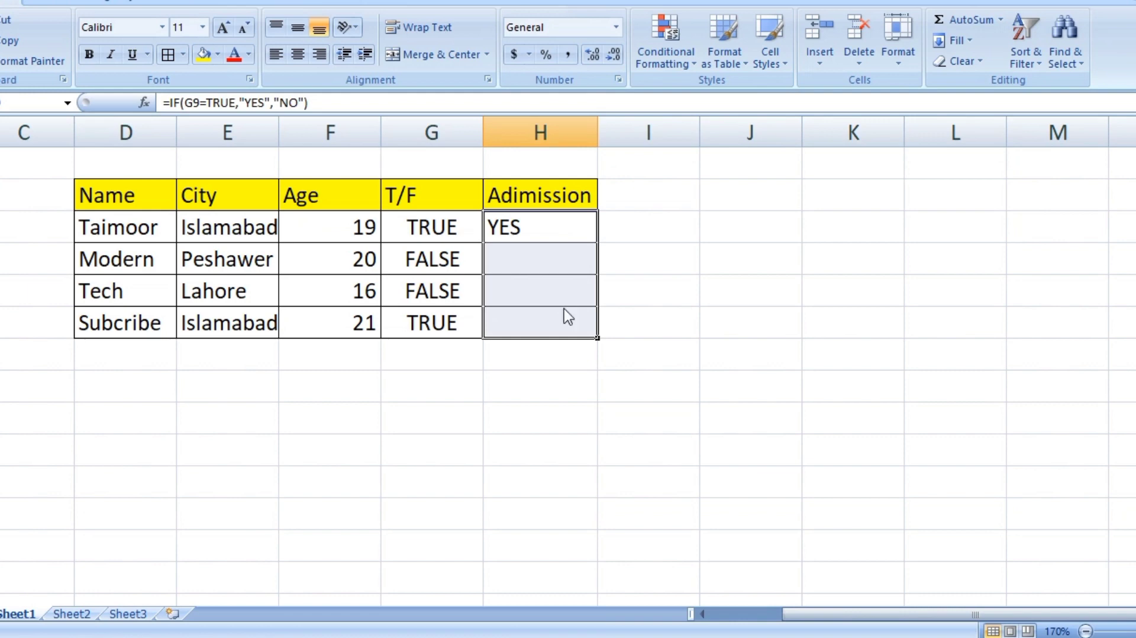
{"action": "key", "text": "ctrl+d"}
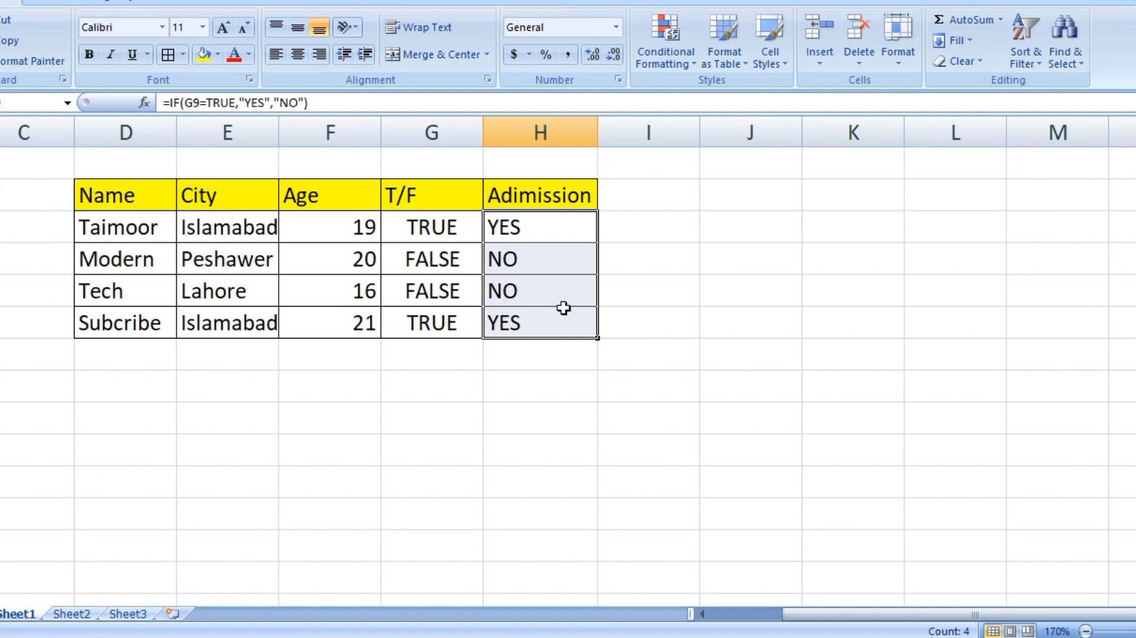
{"action": "key", "text": "ctrl+z"}
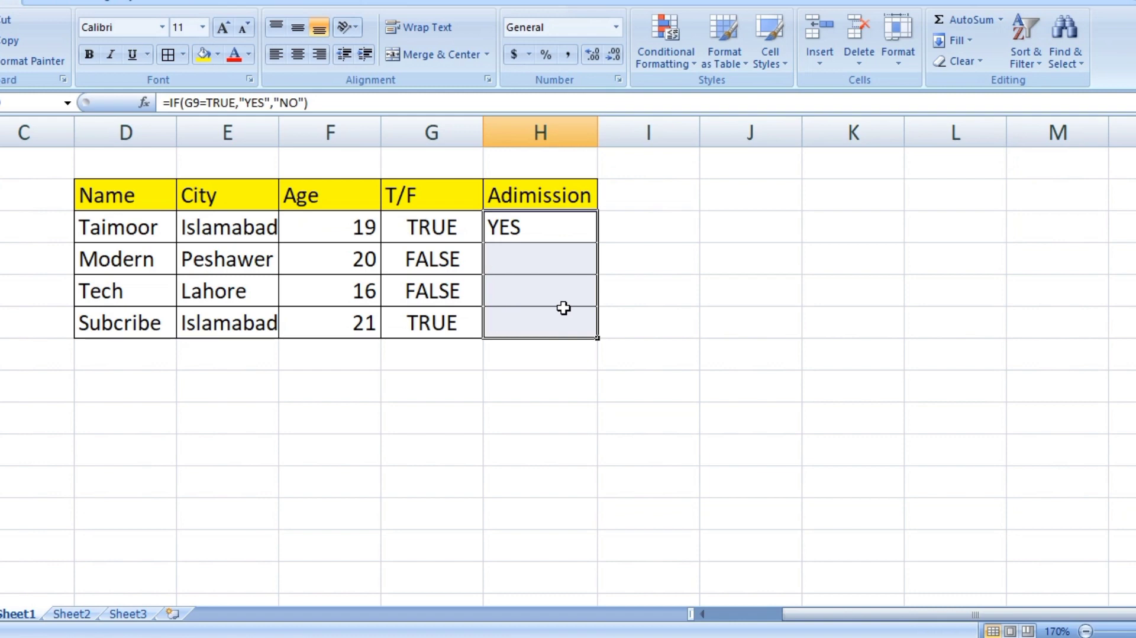
- Extend the Adimission formula from the first record down through the fourth record with the fill handle
{"action": "left_click", "coordinate": [583, 232]}
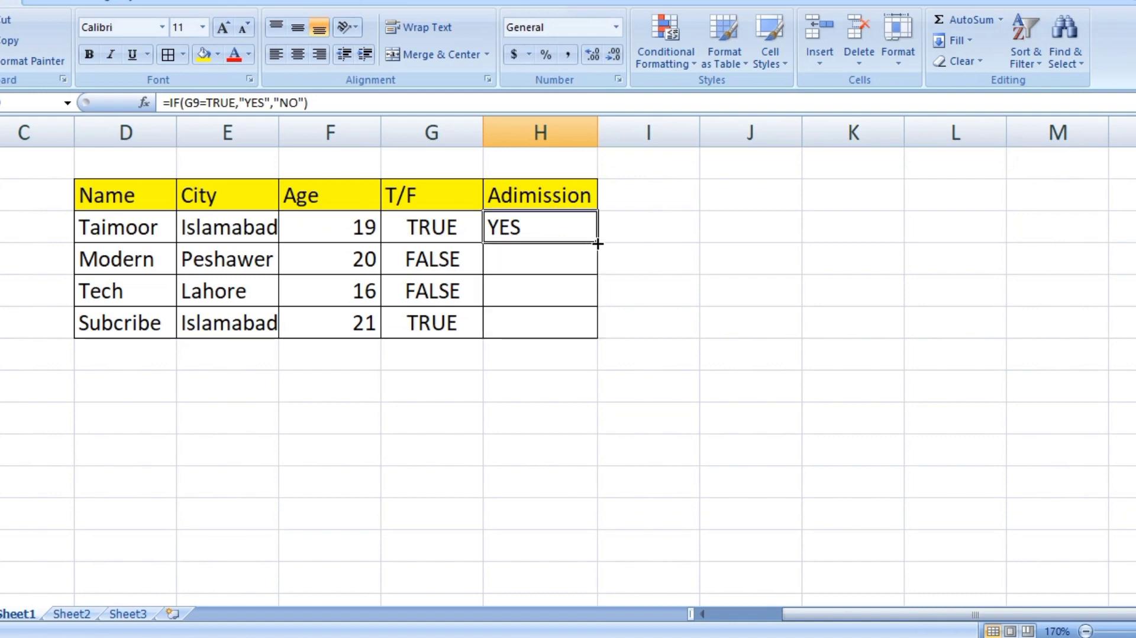
{"action": "left_click_drag", "start_coordinate": [598, 244], "coordinate": [592, 342]}
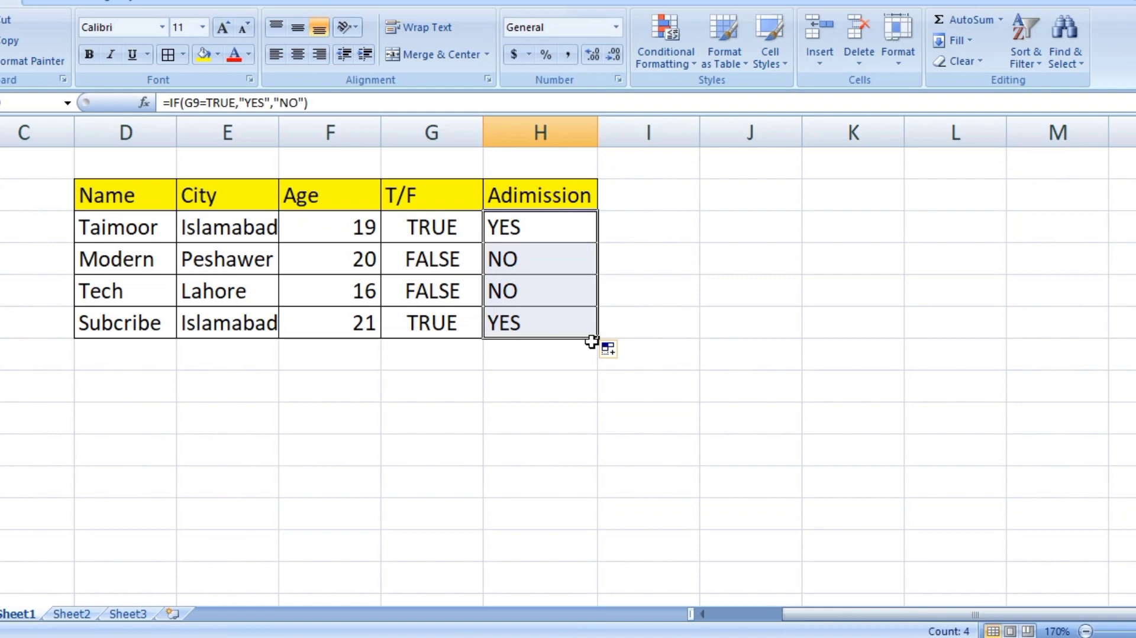
{"action": "left_click", "coordinate": [586, 346]}
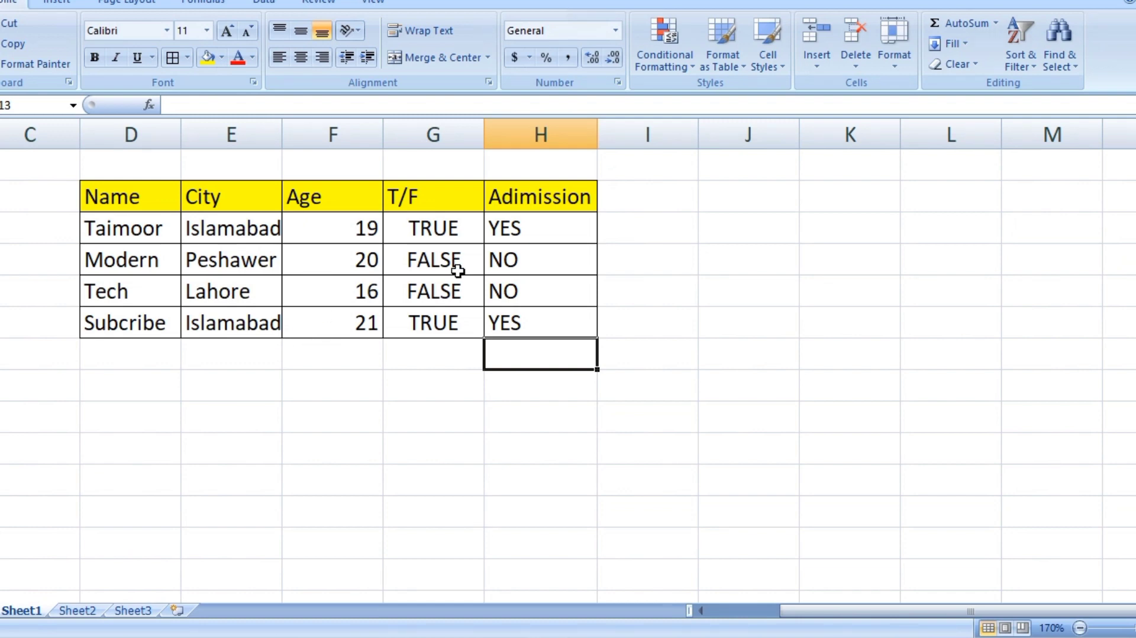
- Remove the city condition from the first T/F formula, leaving =AND(F9>18), and fill it down through the fourth record
{"action": "double_click", "coordinate": [461, 228]}
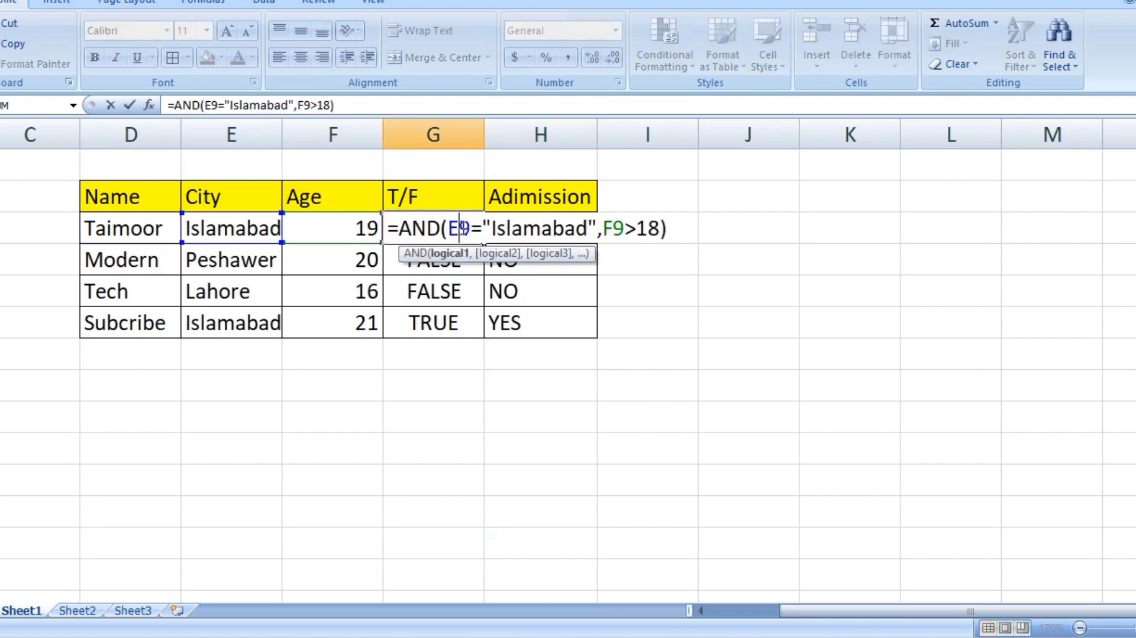
{"action": "left_click", "coordinate": [602, 231]}
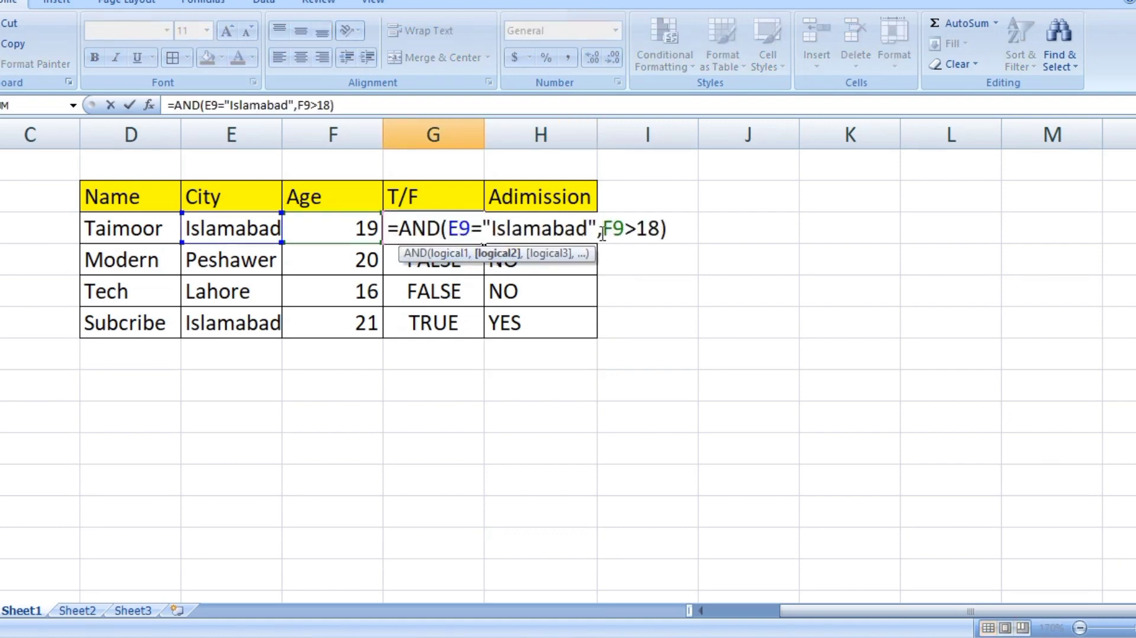
{"action": "key", "text": "BackSpace"}
{"action": "key", "text": "BackSpace"}
{"action": "key", "text": "BackSpace"}
{"action": "key", "text": "BackSpace"}
{"action": "key", "text": "BackSpace"}
{"action": "key", "text": "BackSpace"}
{"action": "key", "text": "BackSpace"}
{"action": "key", "text": "BackSpace"}
{"action": "key", "text": "BackSpace"}
{"action": "key", "text": "BackSpace"}
{"action": "key", "text": "BackSpace"}
{"action": "key", "text": "BackSpace"}
{"action": "key", "text": "BackSpace"}
{"action": "key", "text": "BackSpace"}
{"action": "key", "text": "BackSpace"}
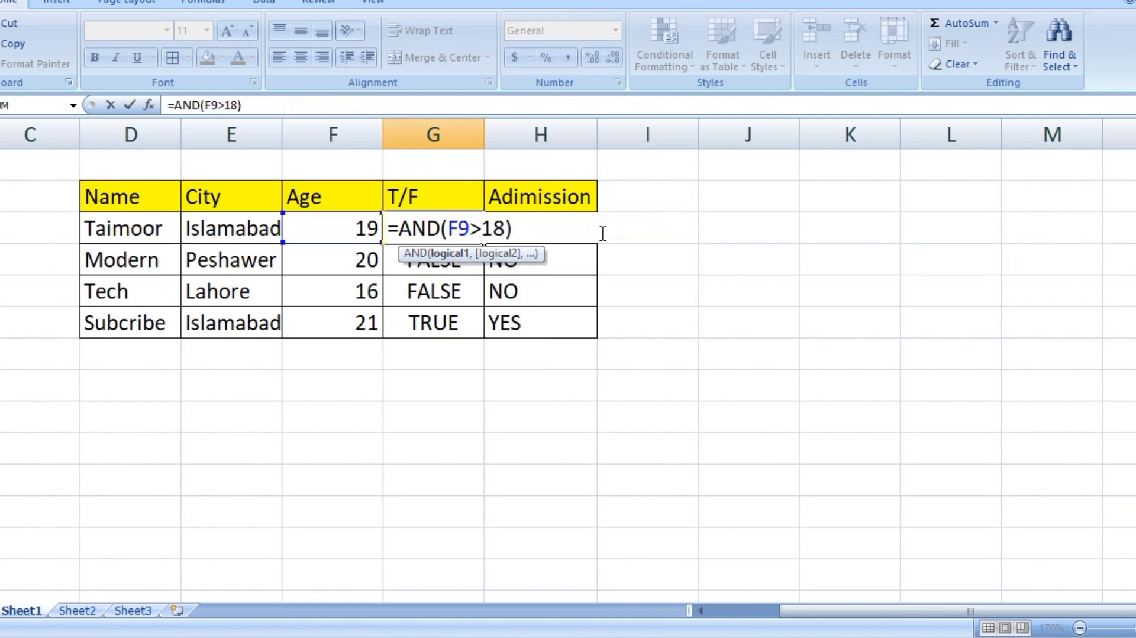
{"action": "key", "text": "Return"}
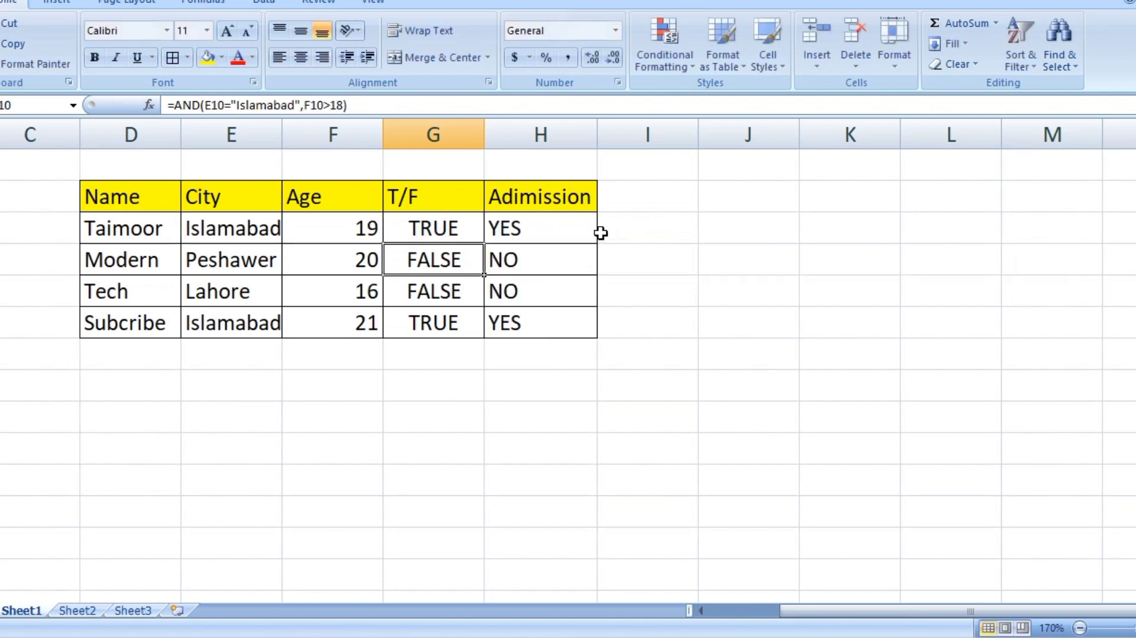
{"action": "left_click_drag", "start_coordinate": [467, 223], "coordinate": [446, 322]}
{"action": "key", "text": "ctrl+d"}
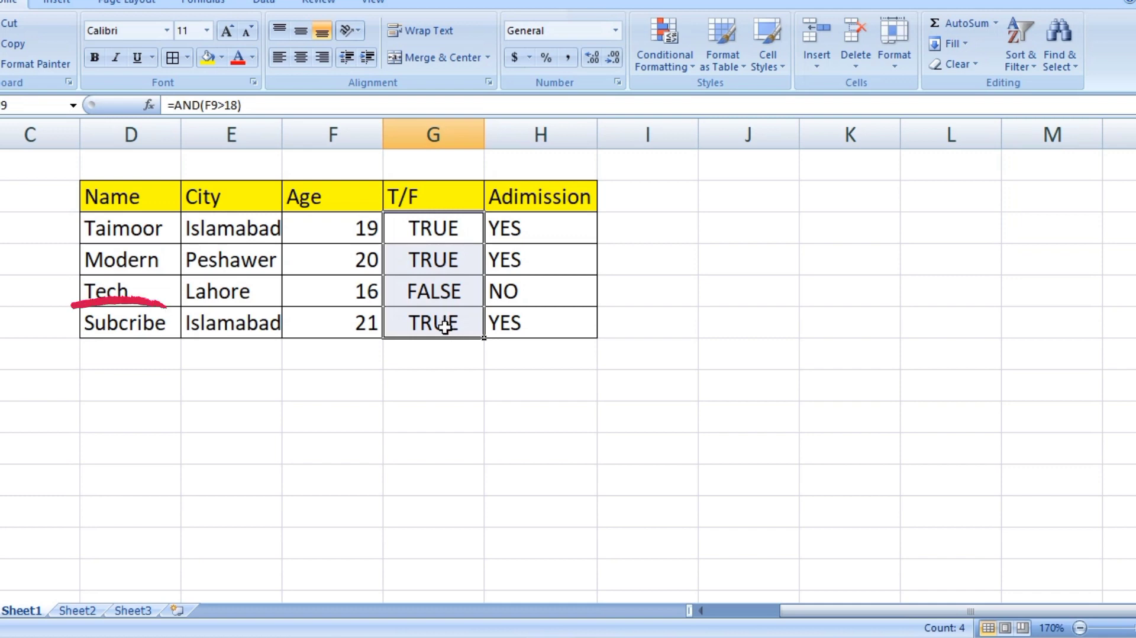
- Inspect the T/F formula of the fourth record and leave it as it is
{"action": "left_click", "coordinate": [445, 324]}
{"action": "double_click", "coordinate": [445, 325]}
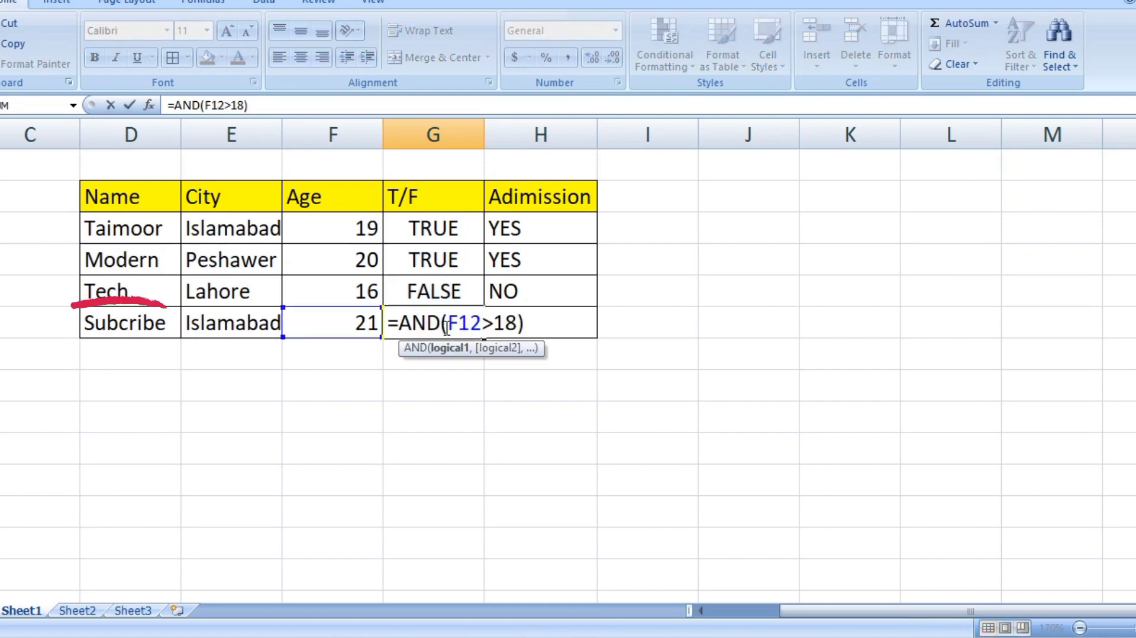
{"action": "key", "text": "Return"}
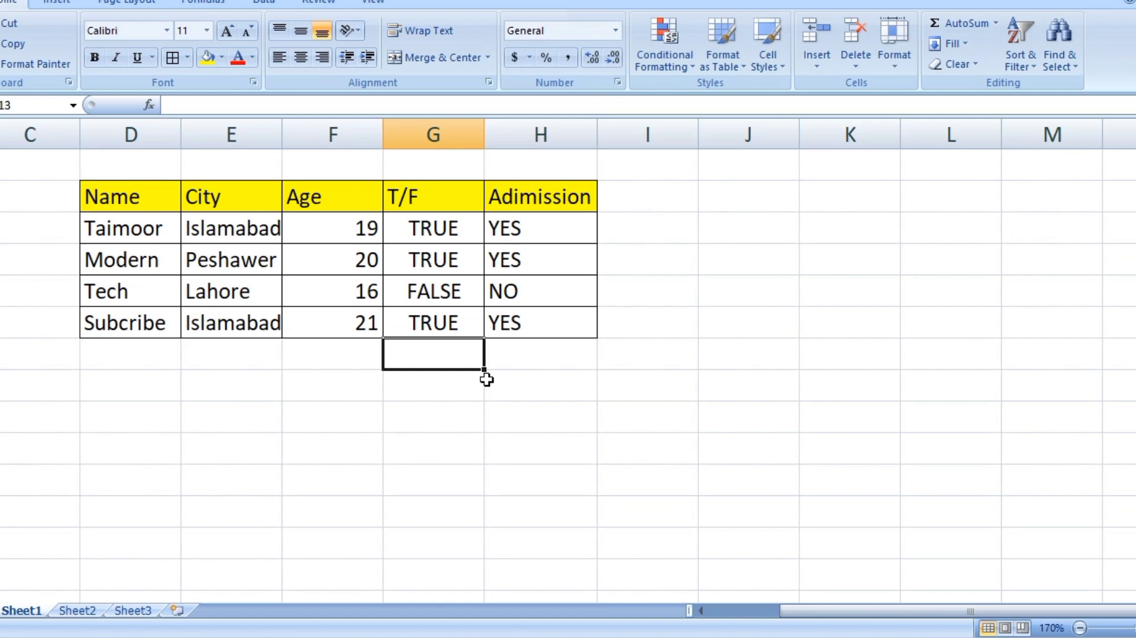
- Replace the fourth record's city with Multan
{"action": "double_click", "coordinate": [262, 329]}
{"action": "key", "text": "BackSpace"}
{"action": "key", "text": "BackSpace"}
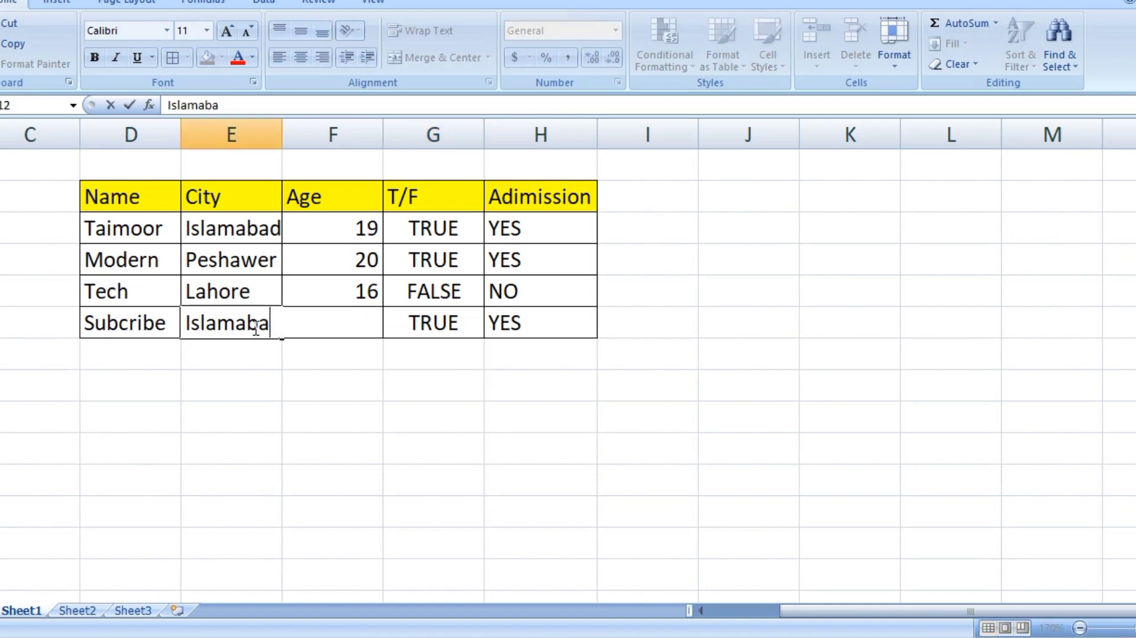
{"action": "key", "text": "BackSpace"}
{"action": "key", "text": "BackSpace"}
{"action": "key", "text": "BackSpace"}
{"action": "key", "text": "BackSpace"}
{"action": "key", "text": "BackSpace"}
{"action": "key", "text": "BackSpace"}
{"action": "key", "text": "BackSpace"}
{"action": "type", "text": "MU"}
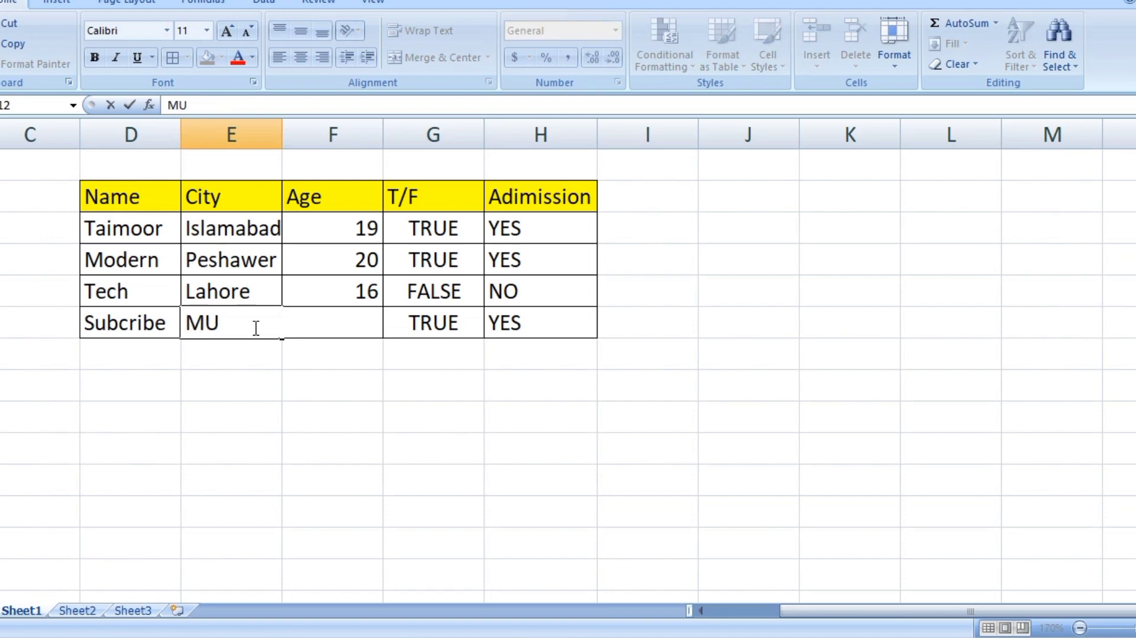
{"action": "key", "text": "BackSpace"}
{"action": "type", "text": "ultan"}
{"action": "key", "text": "Return"}
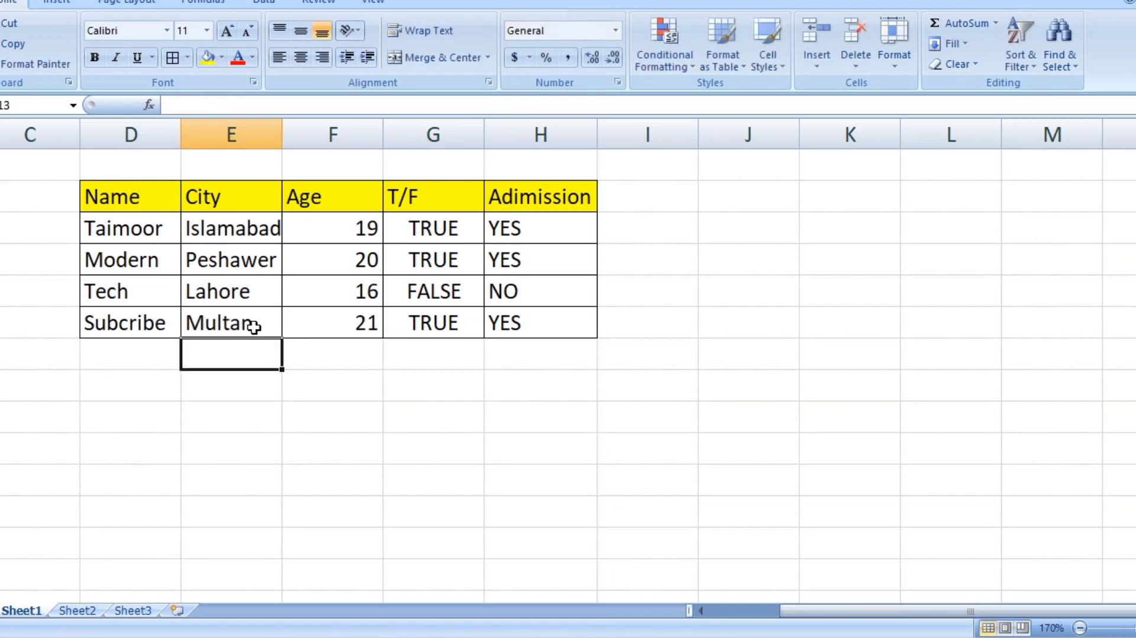
{"action": "left_click", "coordinate": [429, 353]}
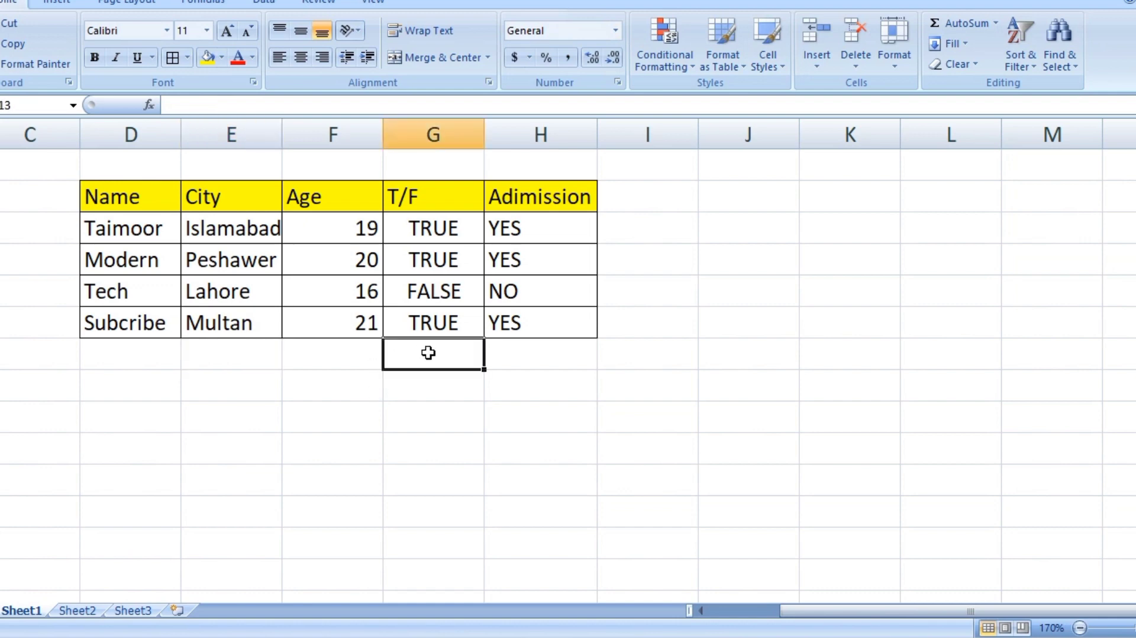